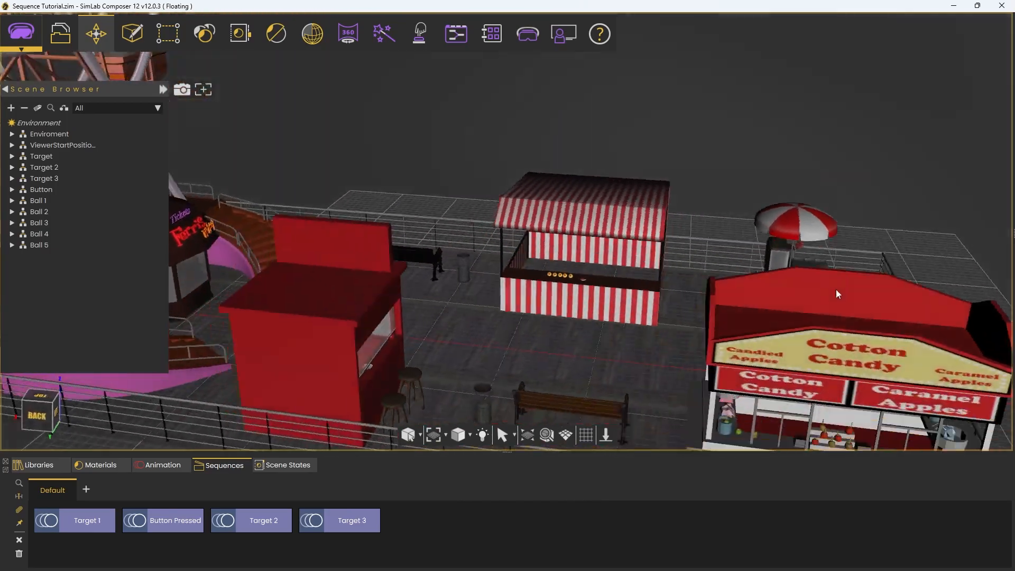
Step: Select the first target and preview its movement along the animation timeline, and select Target 2 as well
scroll(737, 230, "up", 5)
middle_click_drag(473, 345, 560, 286)
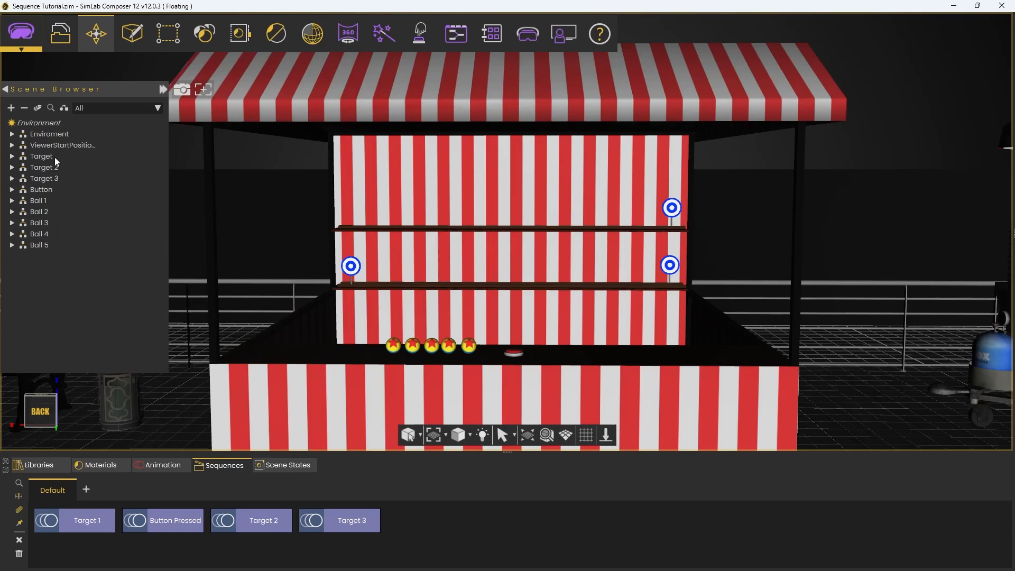
left_click(41, 156)
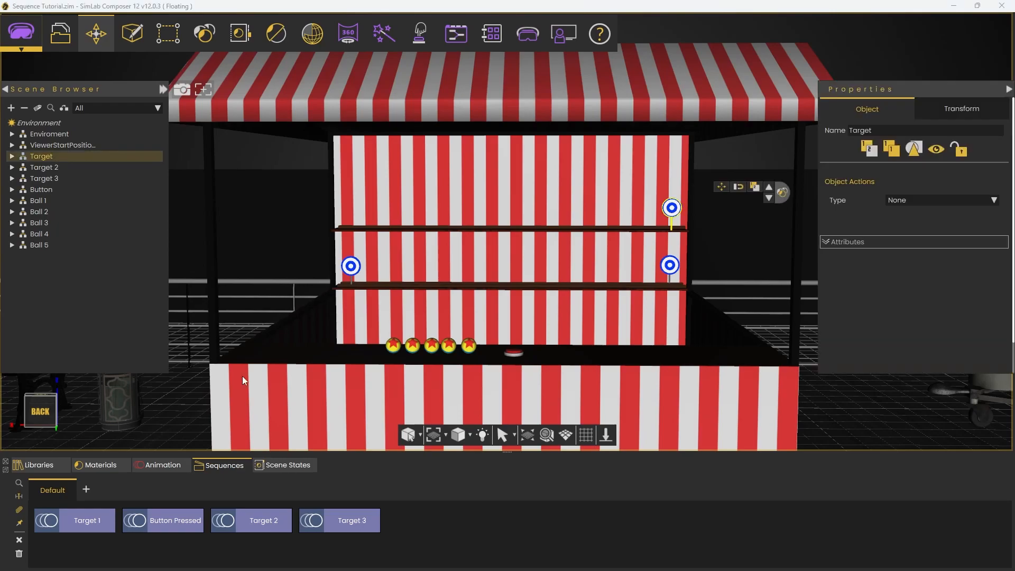
left_click(174, 468)
left_click_drag(148, 498, 455, 493)
left_click(44, 168)
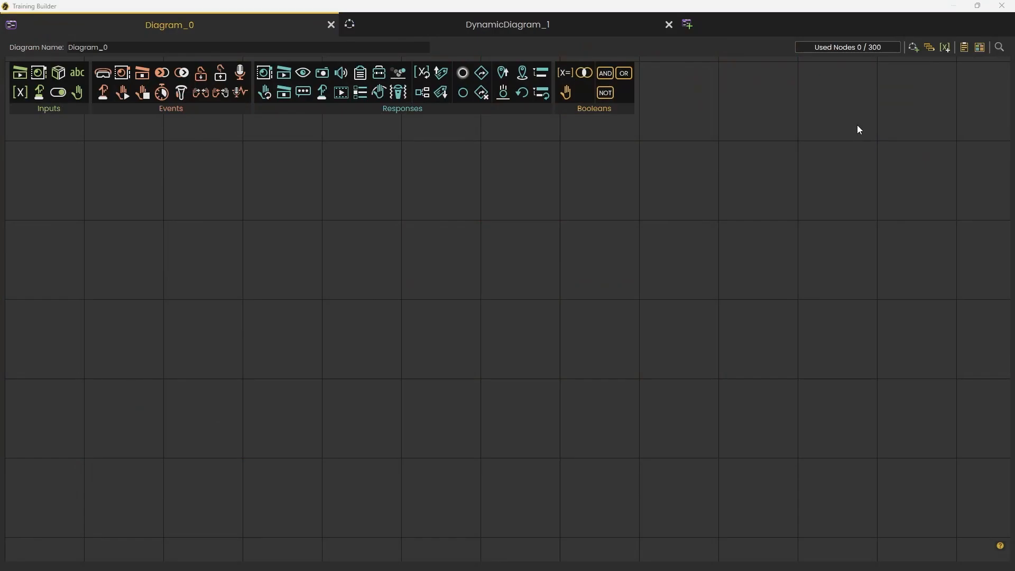
Step: Create a new dynamic diagram in the Training Builder and place a Scene Start event node in it
left_click(912, 47)
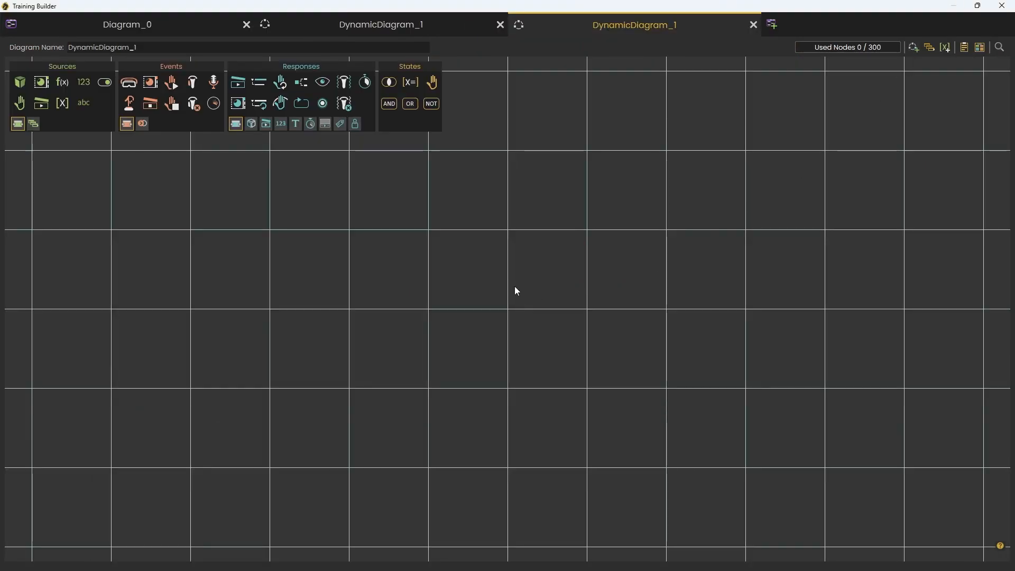
left_click(130, 87)
left_click_drag(575, 344, 496, 280)
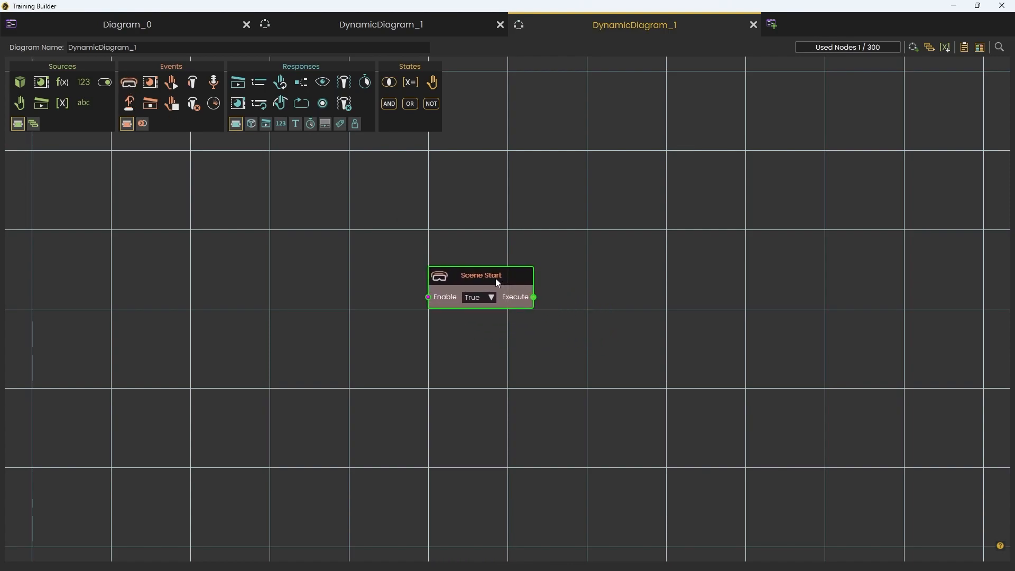
Step: Add a Play Animation Sequence response node beside Scene Start and connect their Execute ports
left_click(267, 124)
left_click(239, 84)
left_click_drag(579, 332, 659, 292)
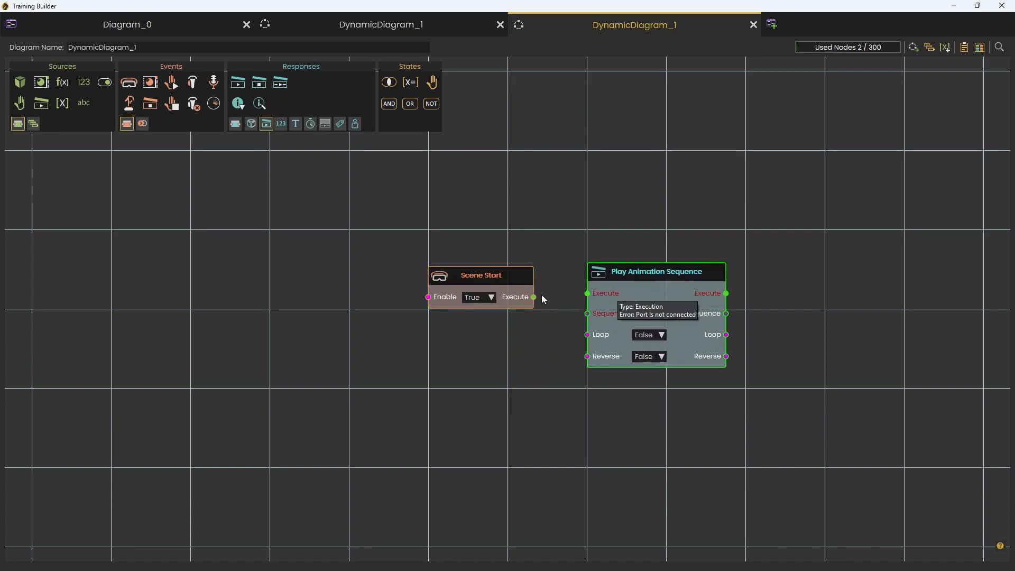
left_click_drag(533, 297, 642, 292)
Step: Duplicate the Play Animation Sequence node twice in a column, connecting both copies to Scene Start's Execute output and centring Scene Start beside them
key("ctrl+c")
key("ctrl+v")
left_click_drag(655, 468, 535, 300)
middle_click_drag(796, 452, 756, 359)
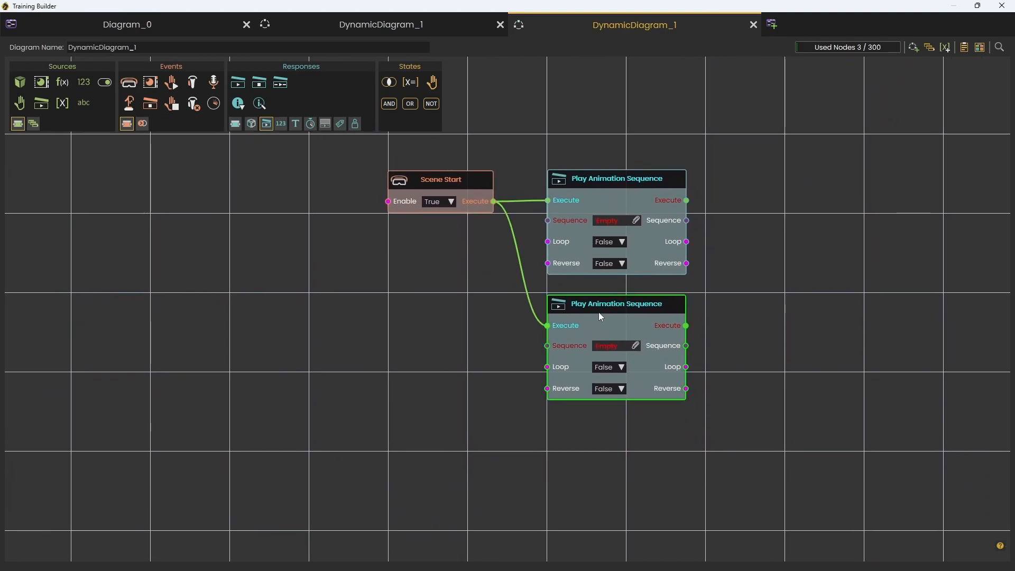
key("ctrl+v")
left_click_drag(607, 324, 619, 440)
left_click_drag(493, 200, 545, 455)
left_click_drag(469, 203, 430, 315)
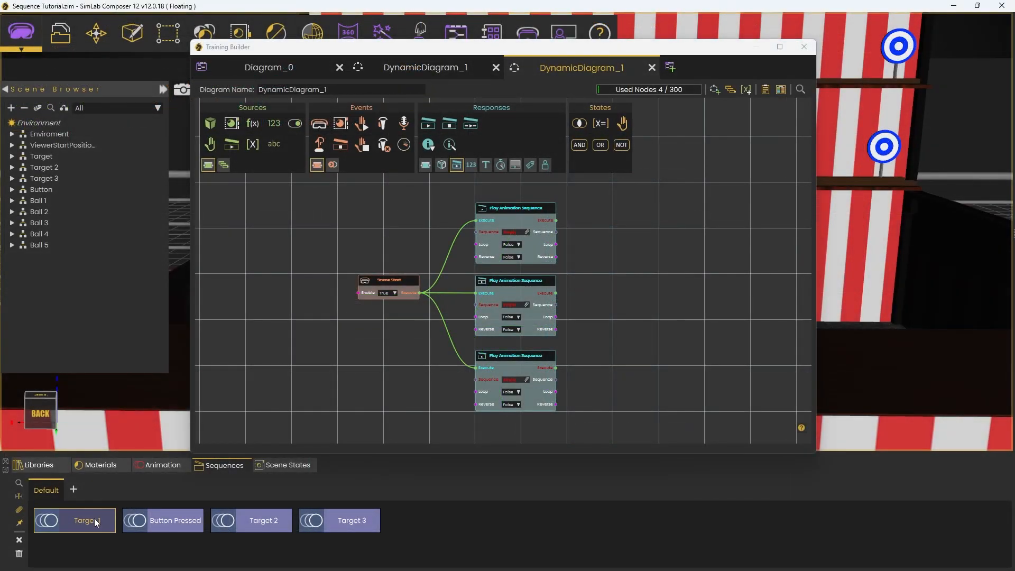
Step: Assign the Target 1, Target 2 and Target 3 sequences to the three Play Animation Sequence nodes from top to bottom
left_click(87, 520)
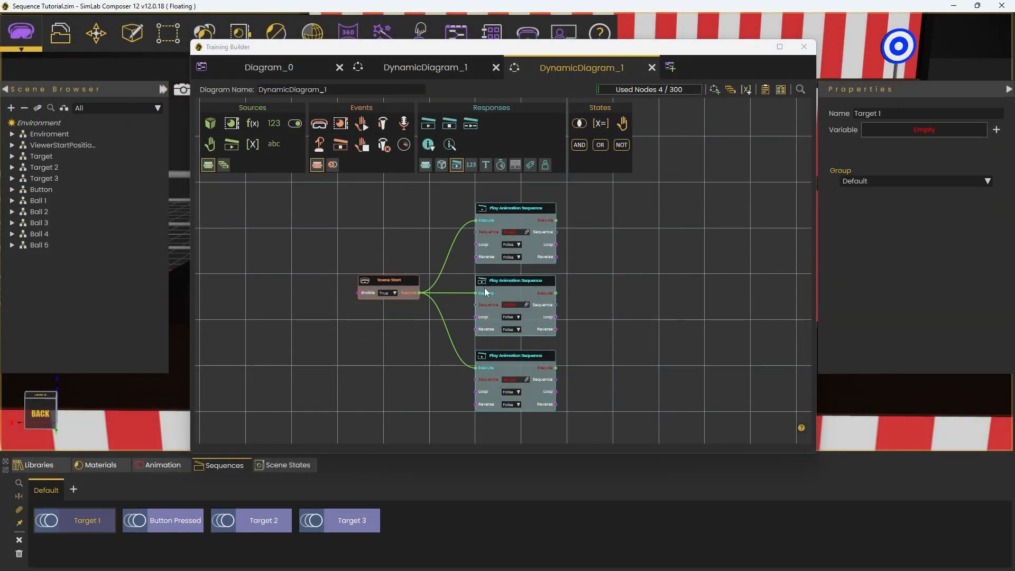
left_click(527, 231)
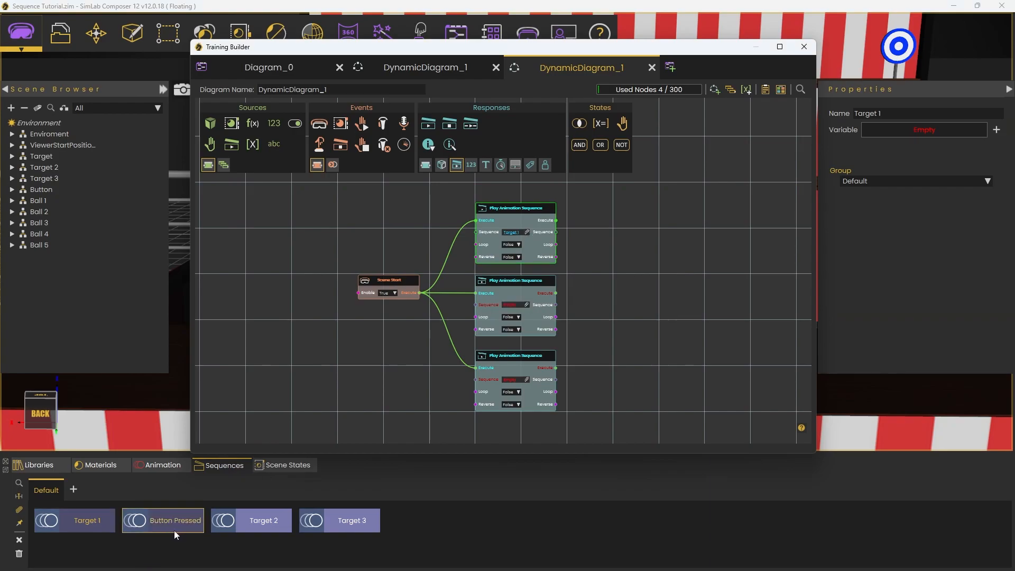
left_click(275, 523)
left_click(527, 304)
left_click(339, 522)
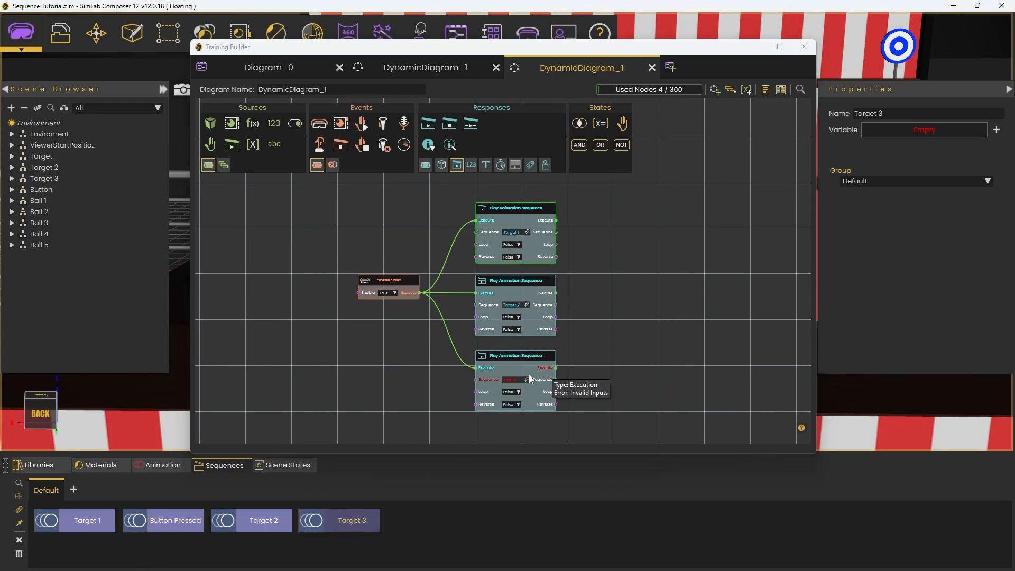
left_click(527, 378)
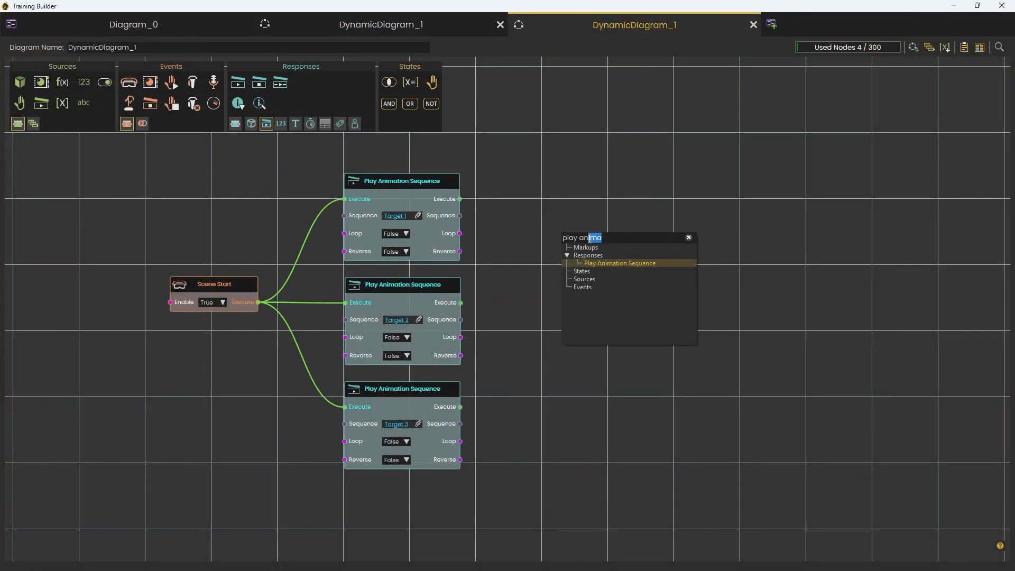
Step: Add a Set Sequence Swinging node beside the Target 1 play node and connect their Execute ports
left_click_drag(589, 239, 551, 239)
type("swing")
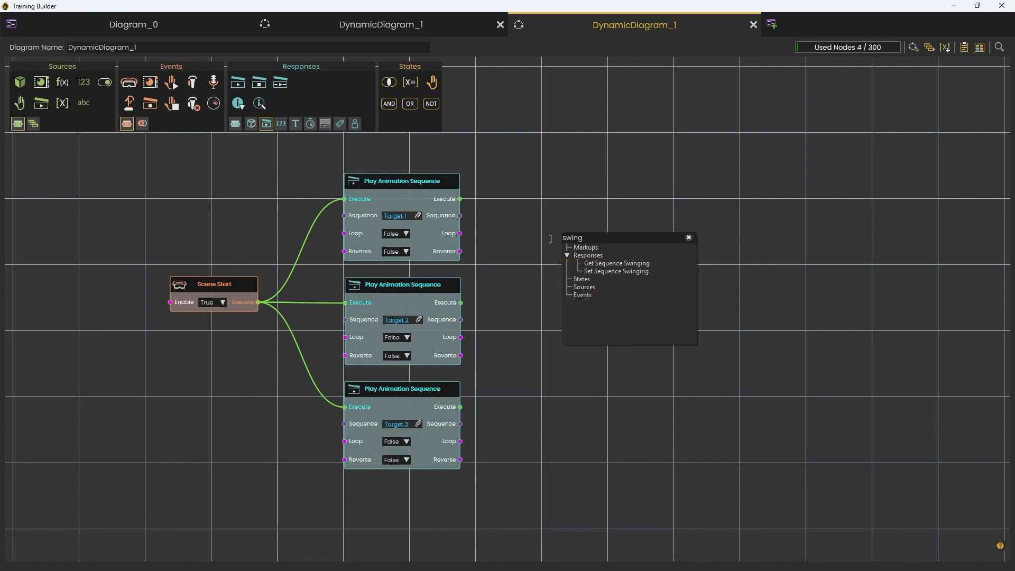
left_click(650, 272)
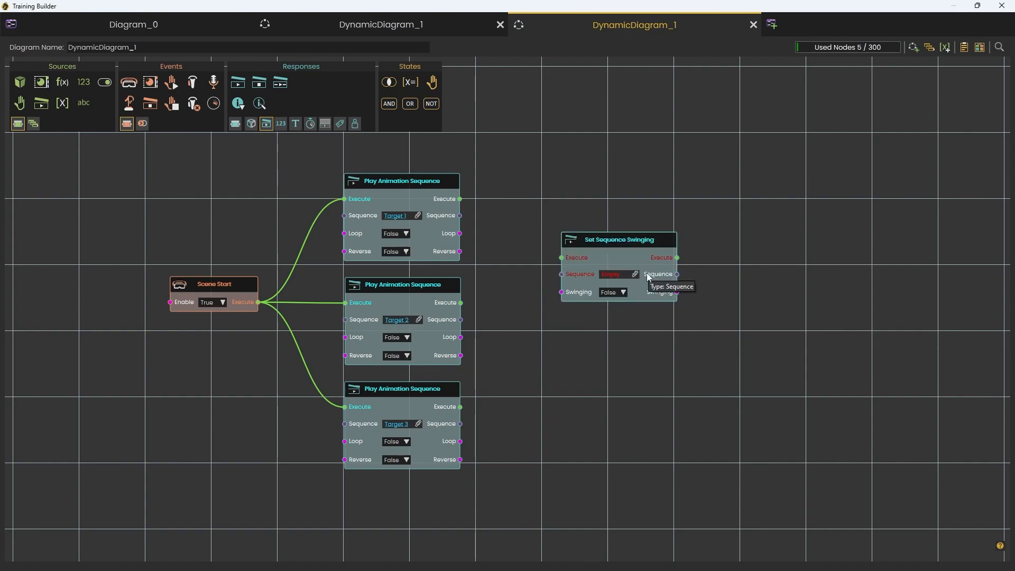
left_click_drag(639, 255, 568, 192)
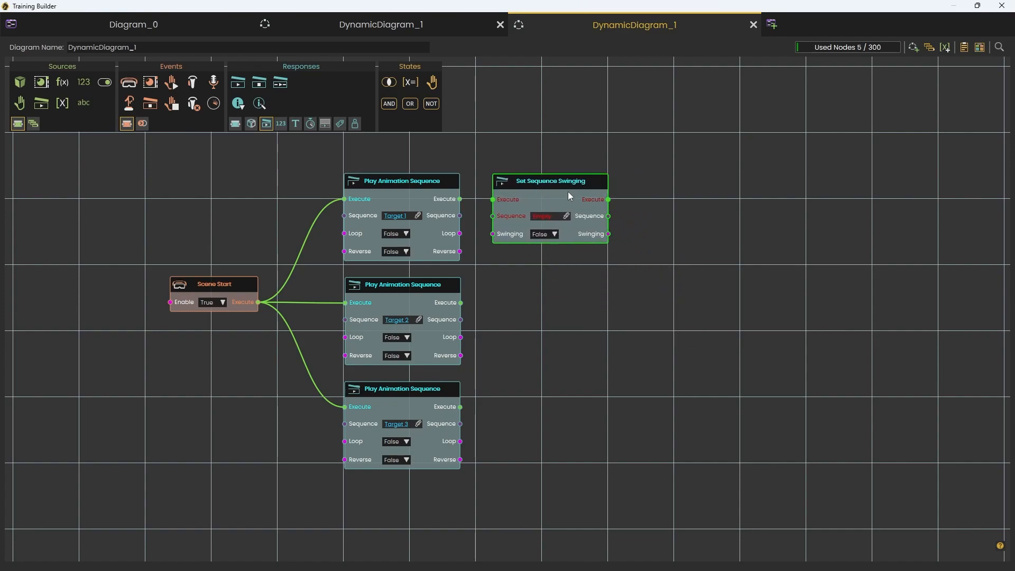
left_click_drag(460, 199, 460, 199)
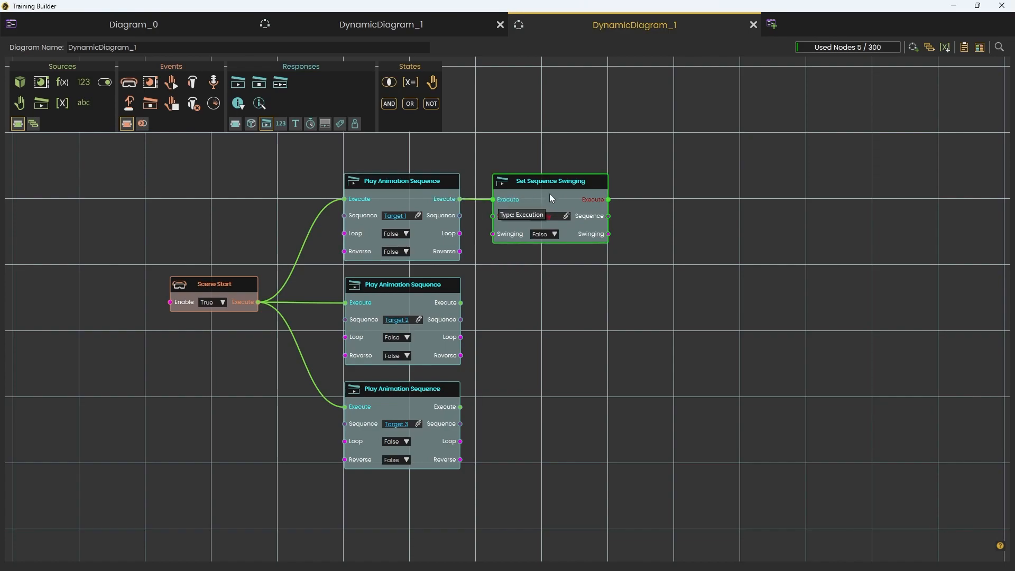
left_click_drag(549, 199, 548, 198)
Step: Duplicate the Set Sequence Swinging node twice and connect the copies to the Execute outputs of the Target 2 and Target 3 play nodes
key("ctrl+c")
key("ctrl+v")
left_click_drag(585, 310, 531, 305)
left_click_drag(462, 303, 493, 322)
left_click_drag(529, 322, 529, 303)
left_click(521, 431)
key("ctrl+v")
left_click_drag(587, 444, 548, 392)
left_click_drag(490, 411, 490, 408)
left_click_drag(567, 394, 565, 396)
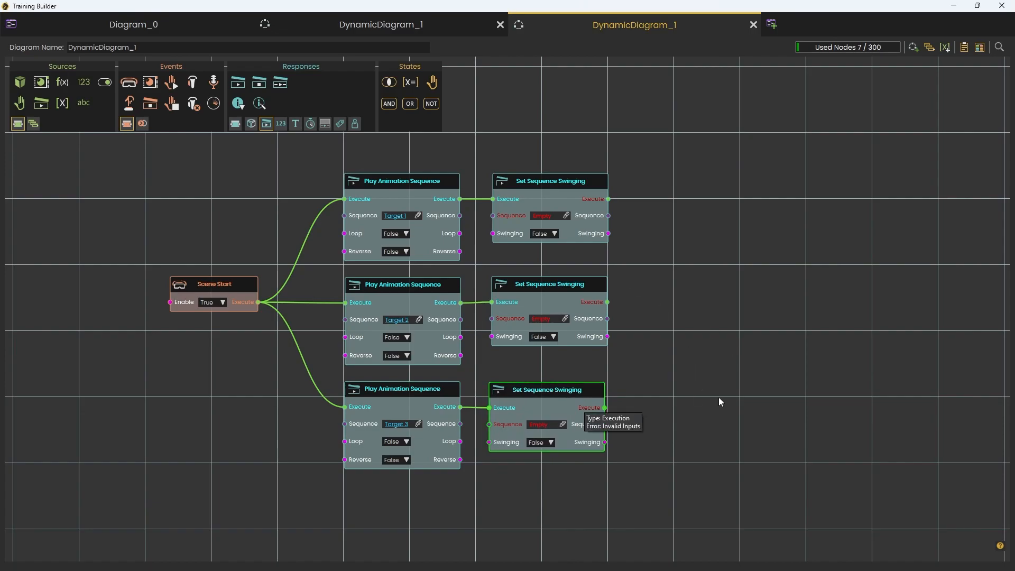
Step: Connect the Sequence output of each Play Animation Sequence node to the Sequence input of its Set Sequence Swinging node
left_click_drag(460, 319, 492, 320)
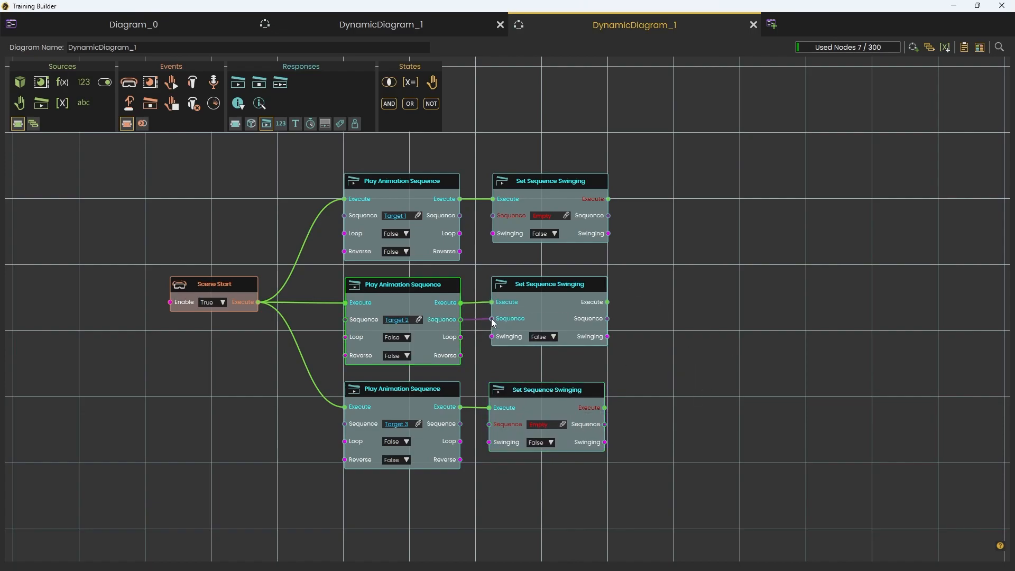
left_click_drag(496, 217, 493, 216)
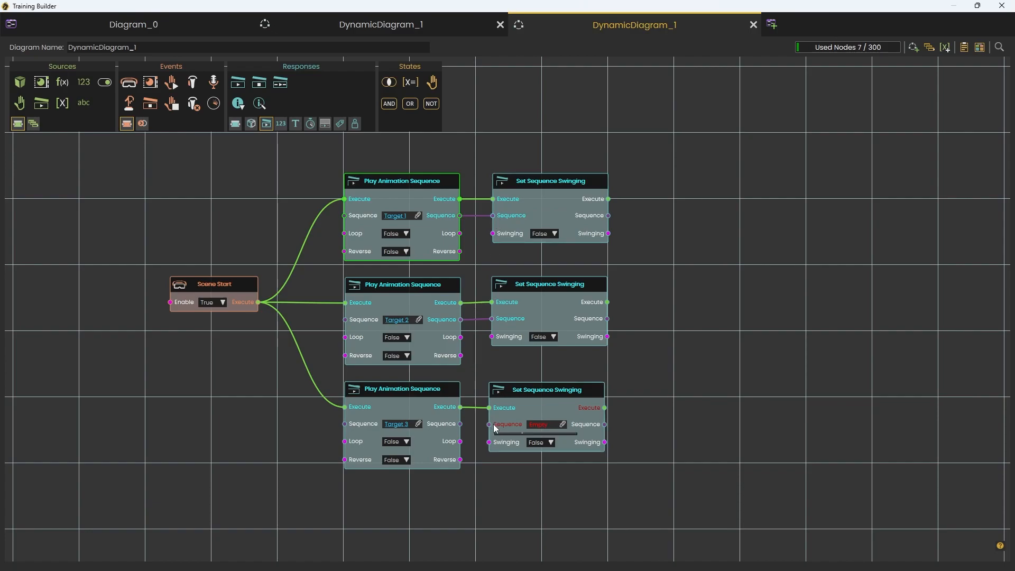
left_click_drag(487, 423, 490, 425)
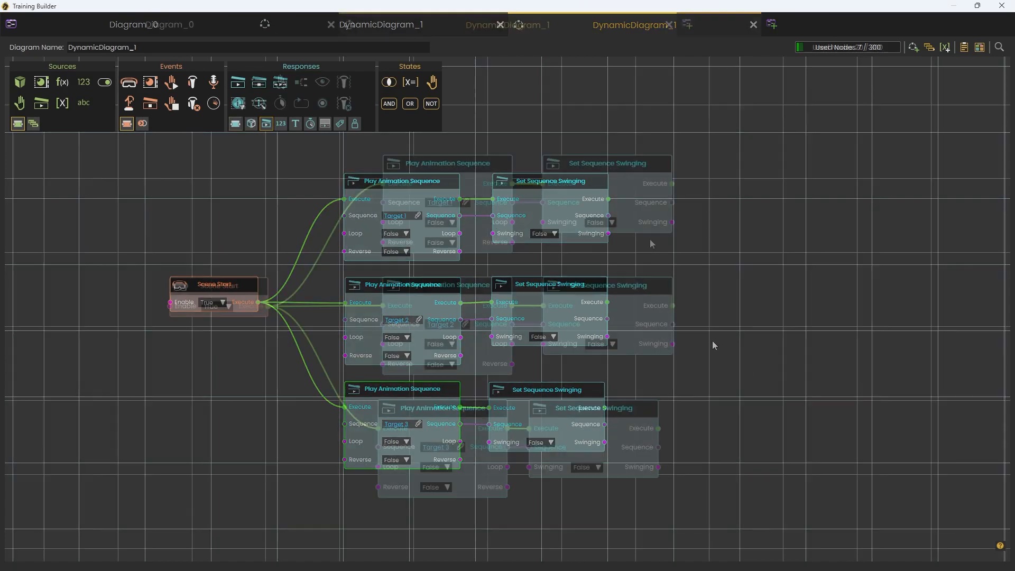
Step: Set Swinging to True on all three Set Sequence Swinging nodes
left_click(607, 222)
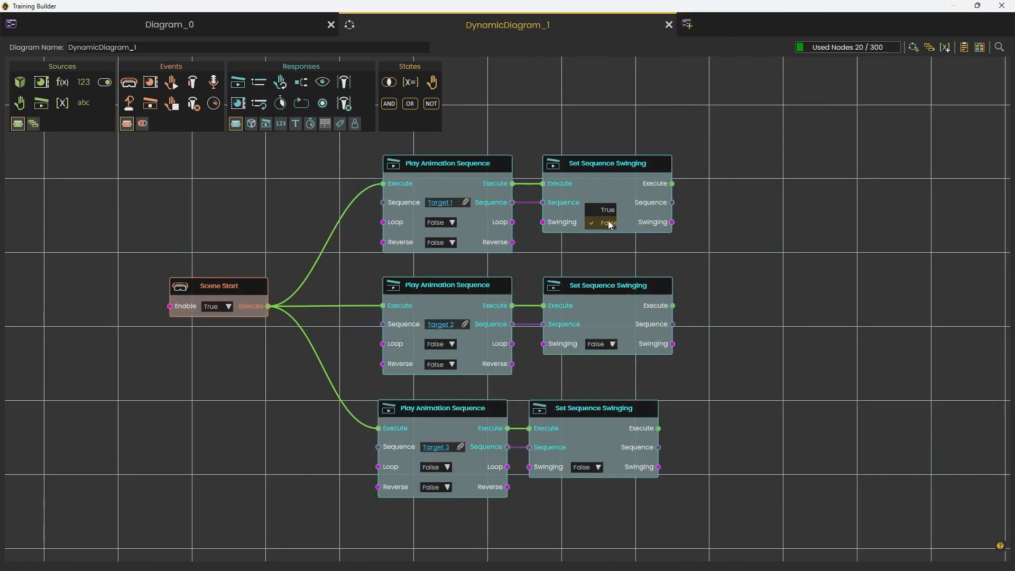
left_click(604, 210)
left_click(601, 344)
left_click(607, 332)
left_click(592, 470)
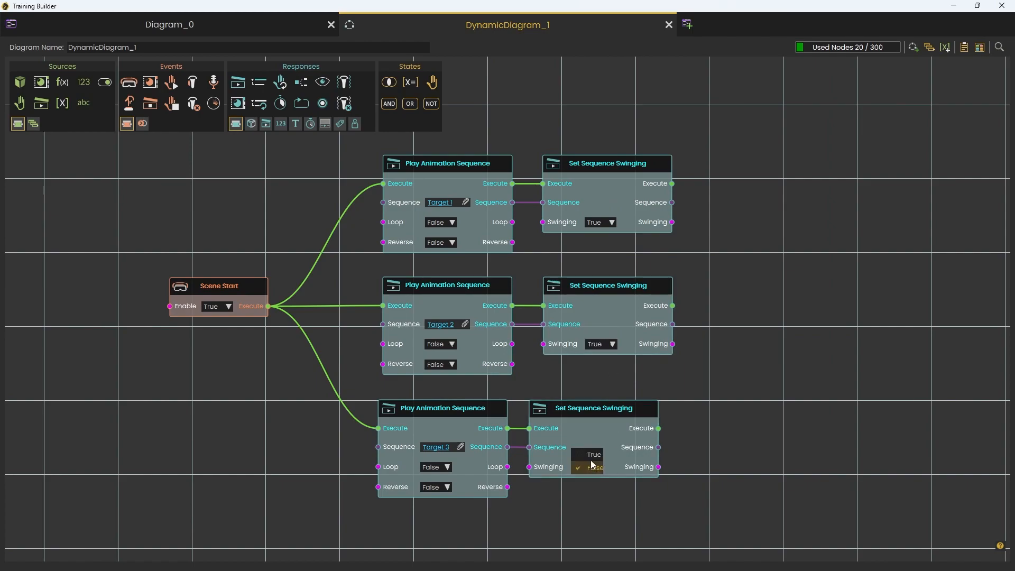
left_click(580, 454)
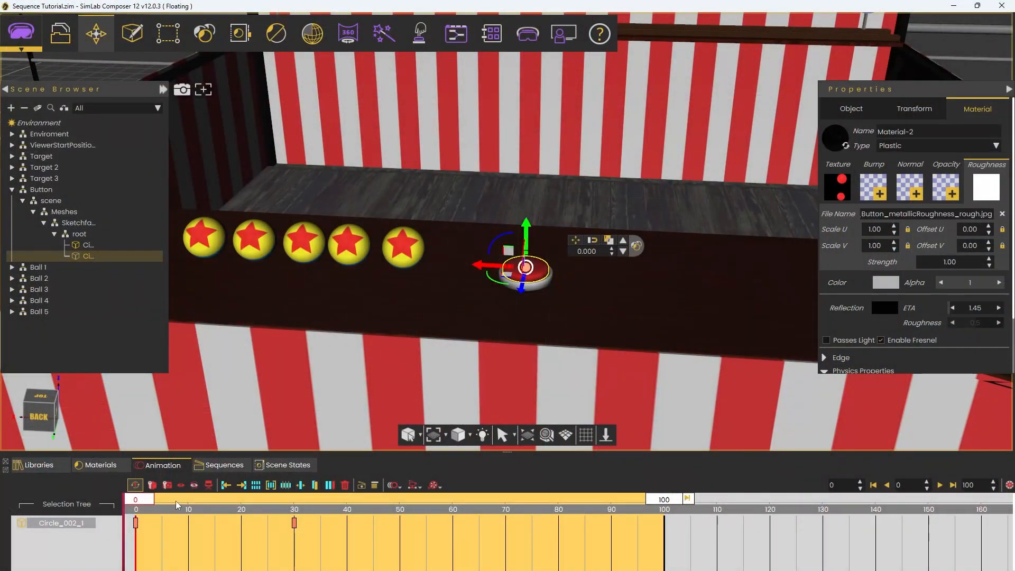
Step: Preview the button's animation on the timeline and play the Button Pressed sequence
mouse_move(137, 500)
left_mouse_down()
mouse_move(303, 504)
mouse_move(138, 497)
left_mouse_up()
left_click(221, 465)
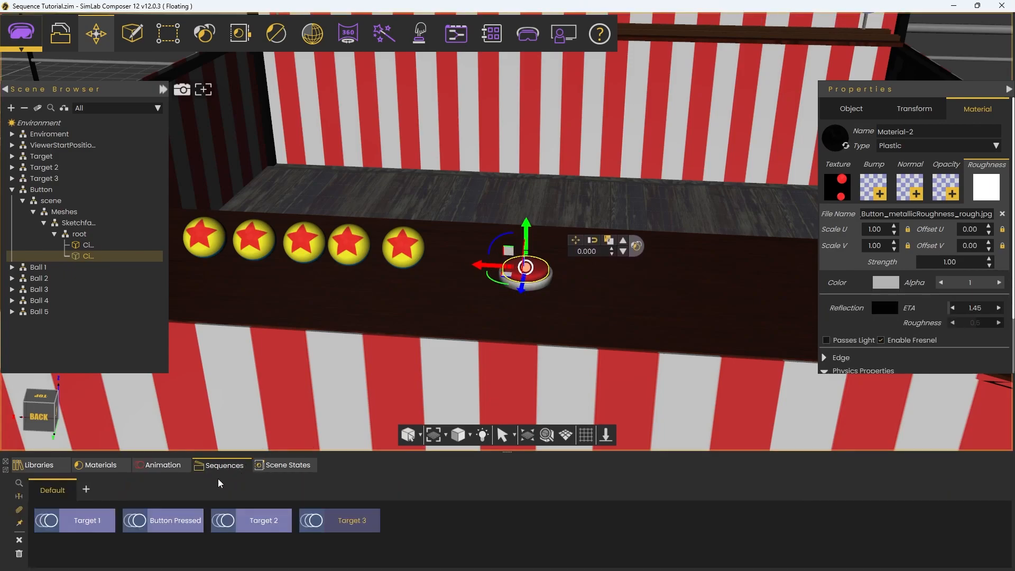
left_click(134, 524)
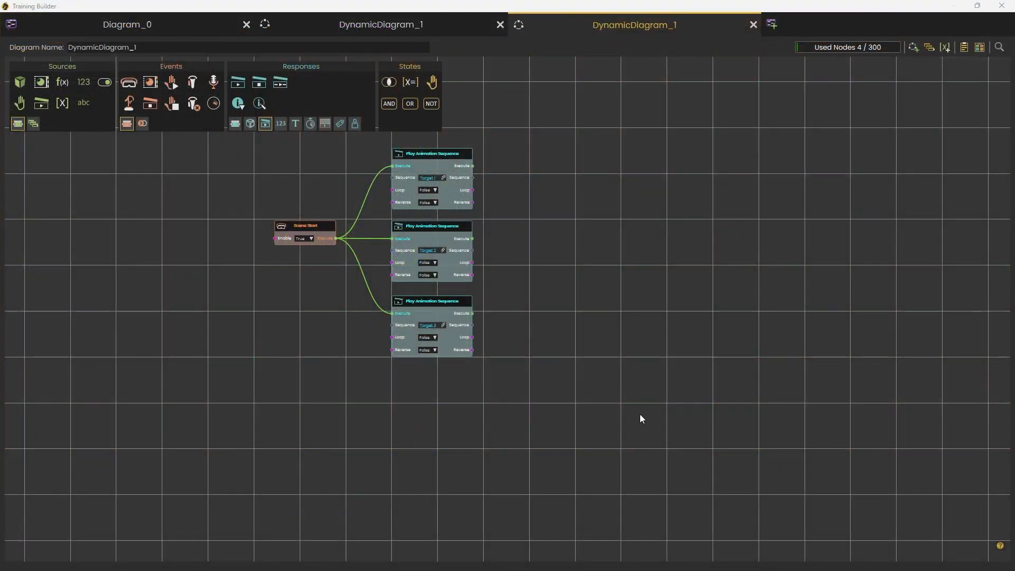
Step: Add a Node Triggered event below the target logic and assign the Button object as its SceneNode
left_click_drag(129, 103, 352, 452)
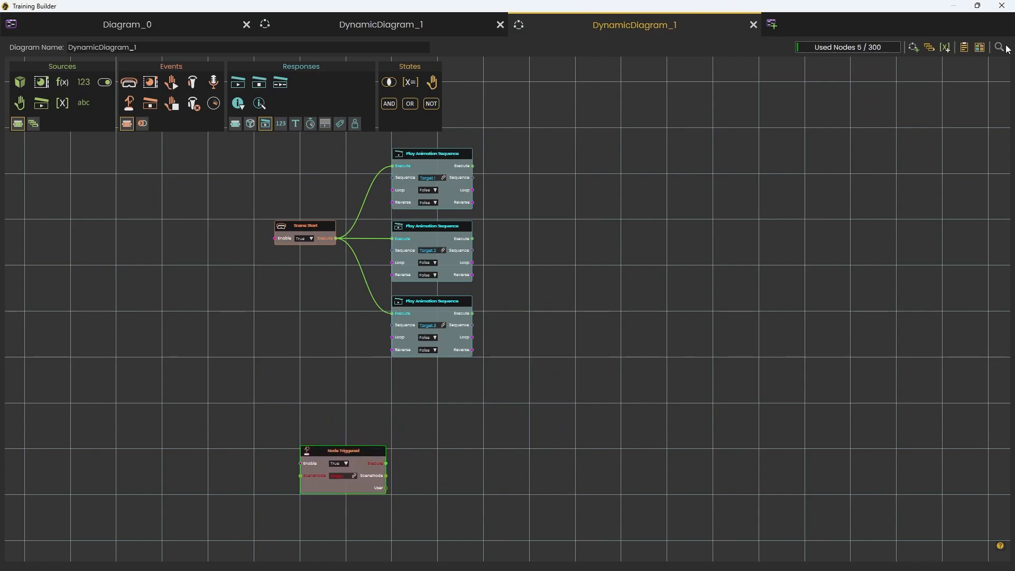
left_click(969, 8)
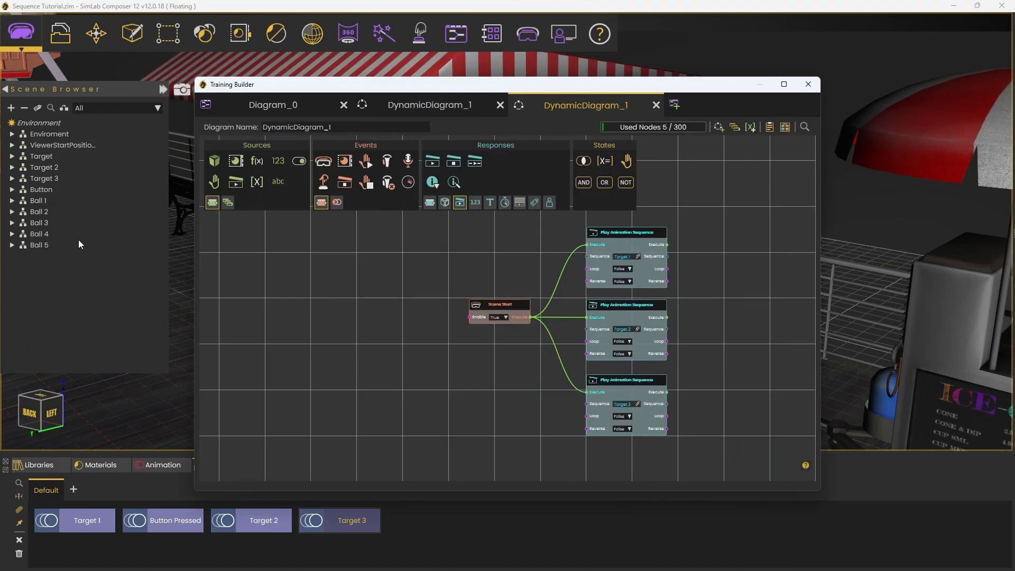
left_click(39, 189)
middle_click_drag(508, 429, 451, 275)
scroll(475, 382, "up", 2)
middle_click_drag(614, 428, 606, 356)
scroll(606, 357, "up", 2)
left_click(485, 344)
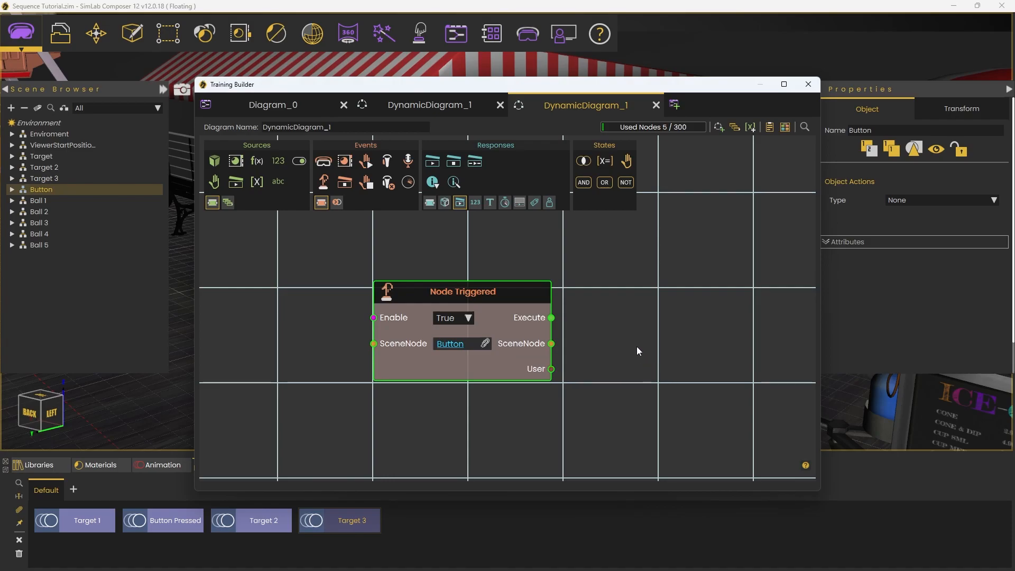
Step: Add a Play Animation Sequence node executed by Node Triggered and assign the Button Pressed sequence to it
left_click(437, 163)
left_click_drag(601, 327, 705, 295)
left_click_drag(610, 312, 551, 318)
left_click_drag(650, 296, 650, 300)
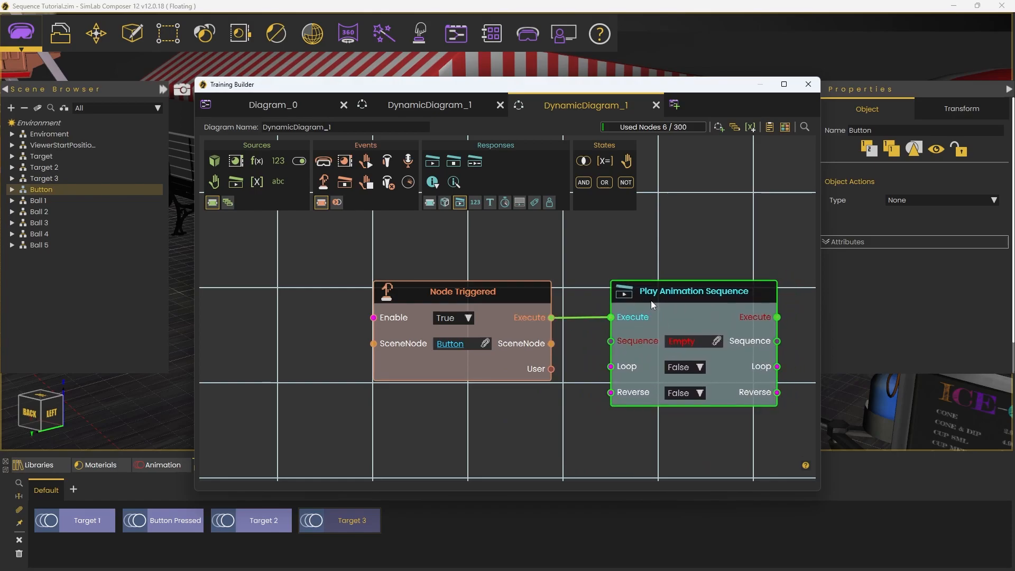
left_click(179, 522)
left_click(717, 341)
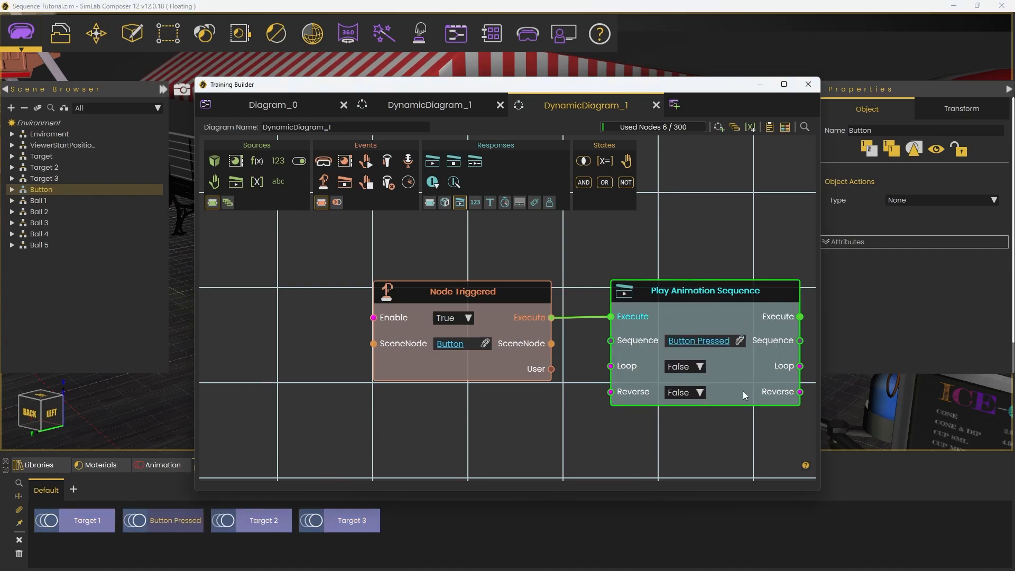
scroll(655, 401, "down", 3)
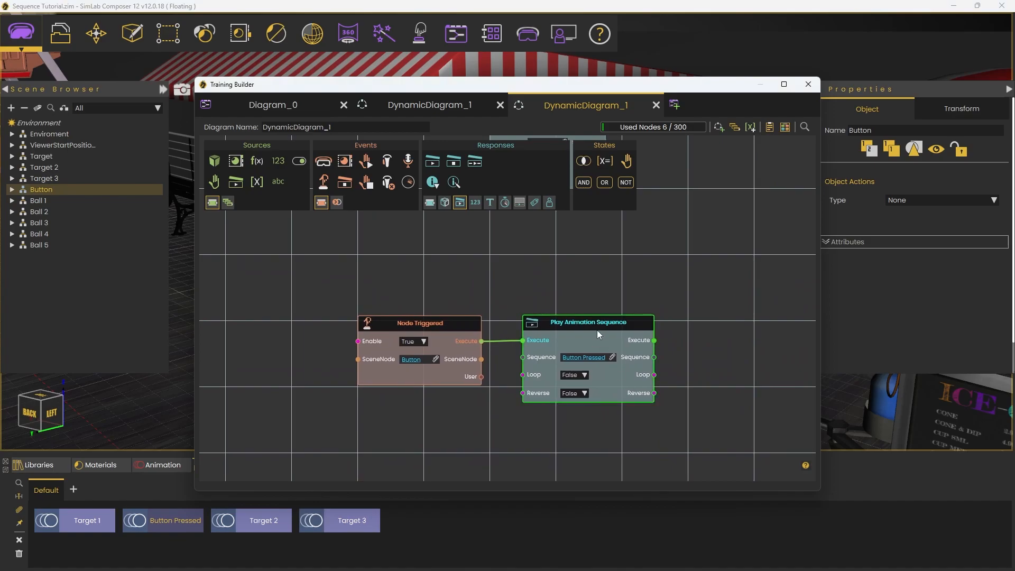
left_click_drag(597, 330, 596, 331)
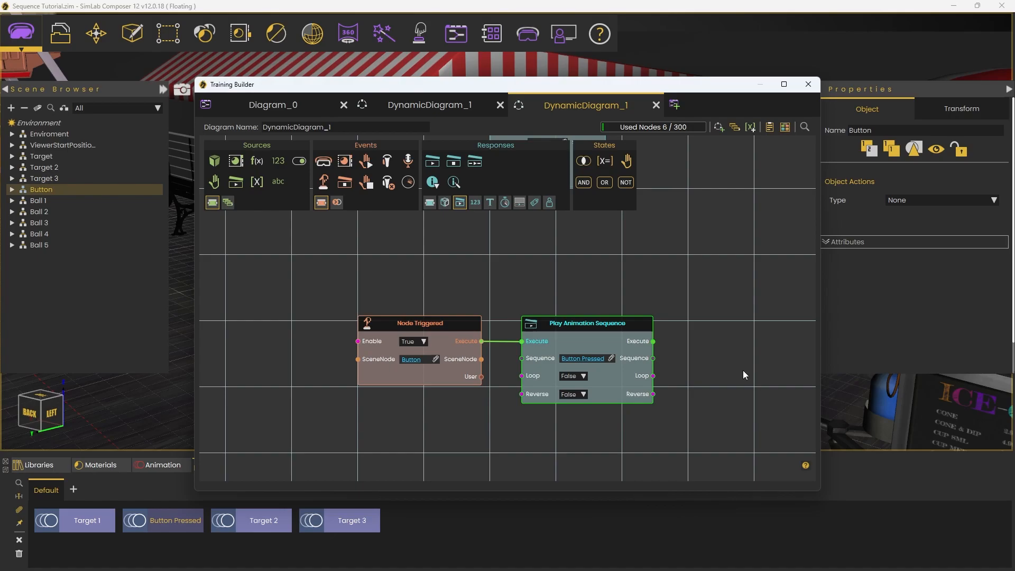
Step: Add a Set Sequence Play Rate node beside the Button Pressed play node
right_click(720, 350)
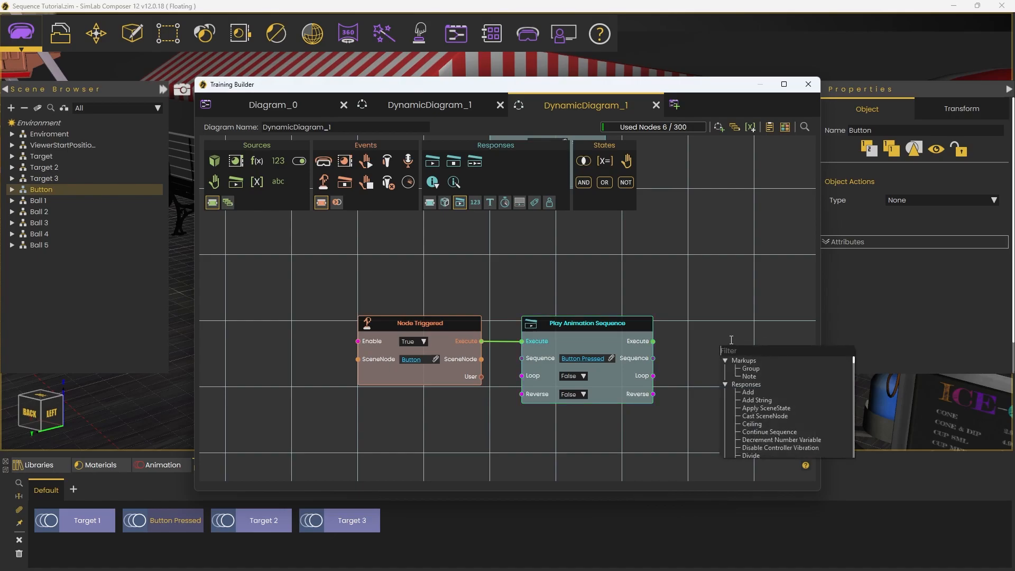
type("set se")
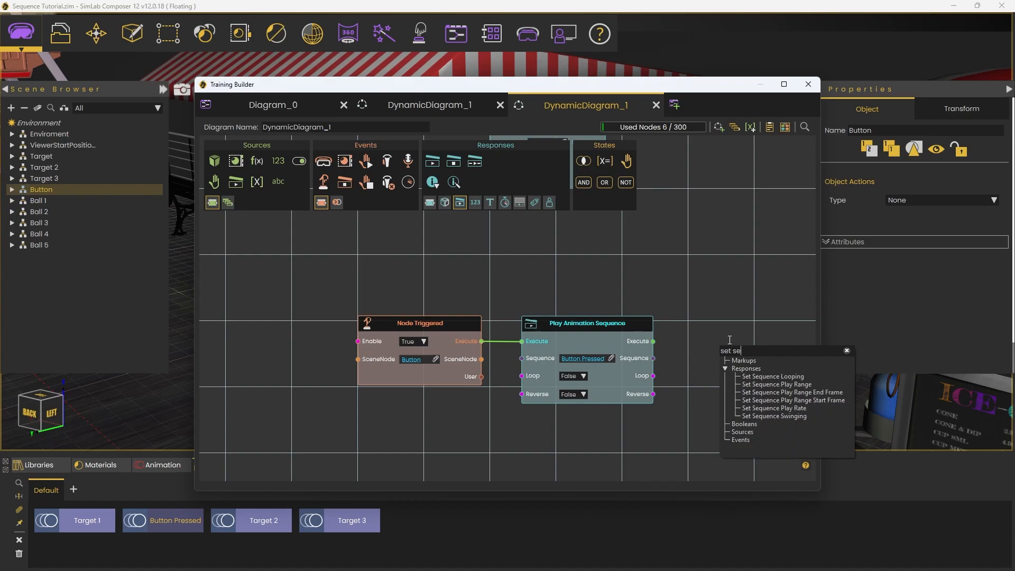
double_click(773, 409)
left_click_drag(779, 360, 747, 336)
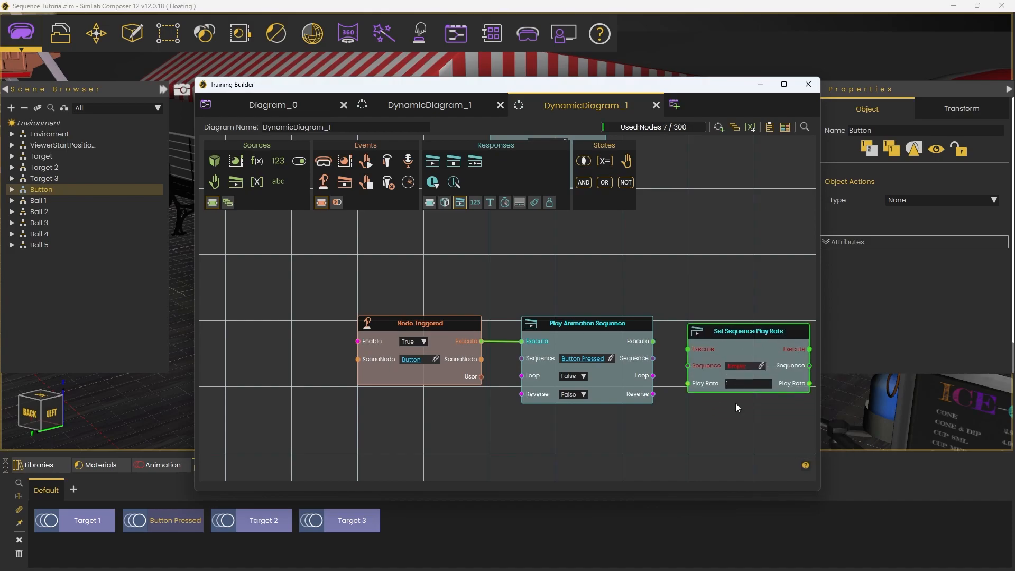
Step: Maximize the Training Builder, align the Set Sequence Play Rate node with the Button Pressed play node, and connect their Execute ports
middle_click_drag(716, 438, 641, 430)
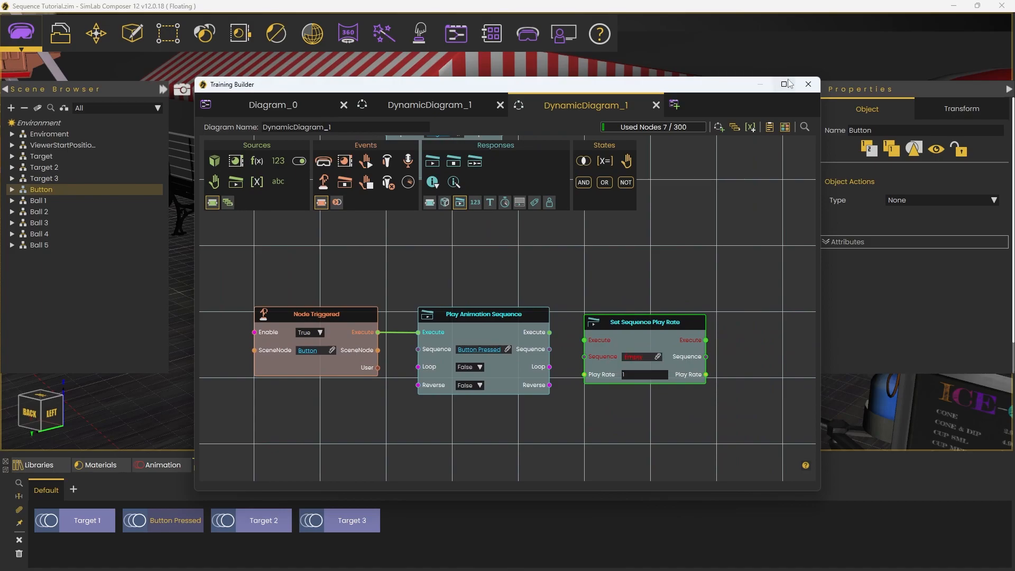
left_click(784, 84)
scroll(449, 328, "up", 3)
middle_click_drag(445, 338, 618, 398)
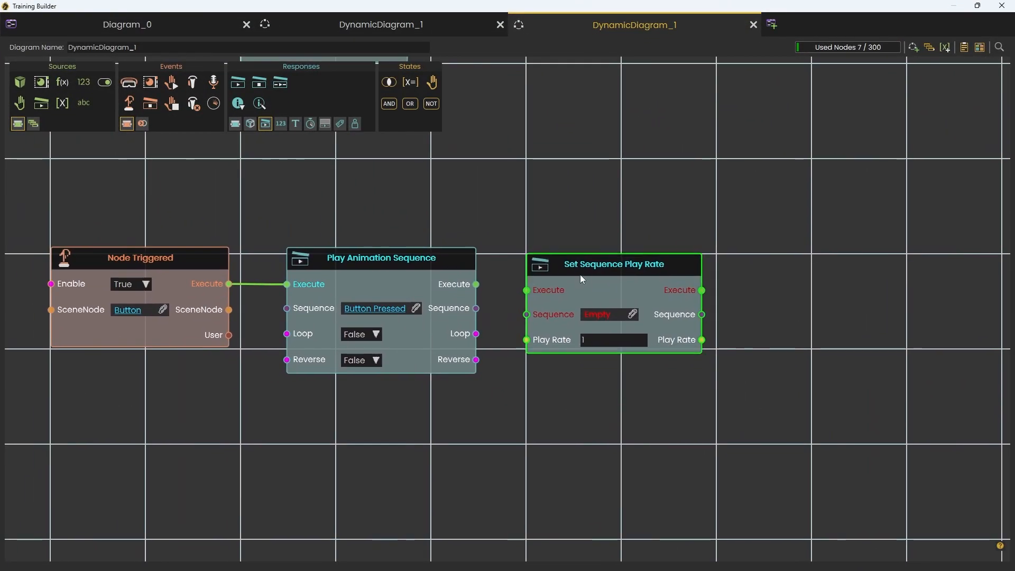
left_click_drag(581, 267, 476, 283)
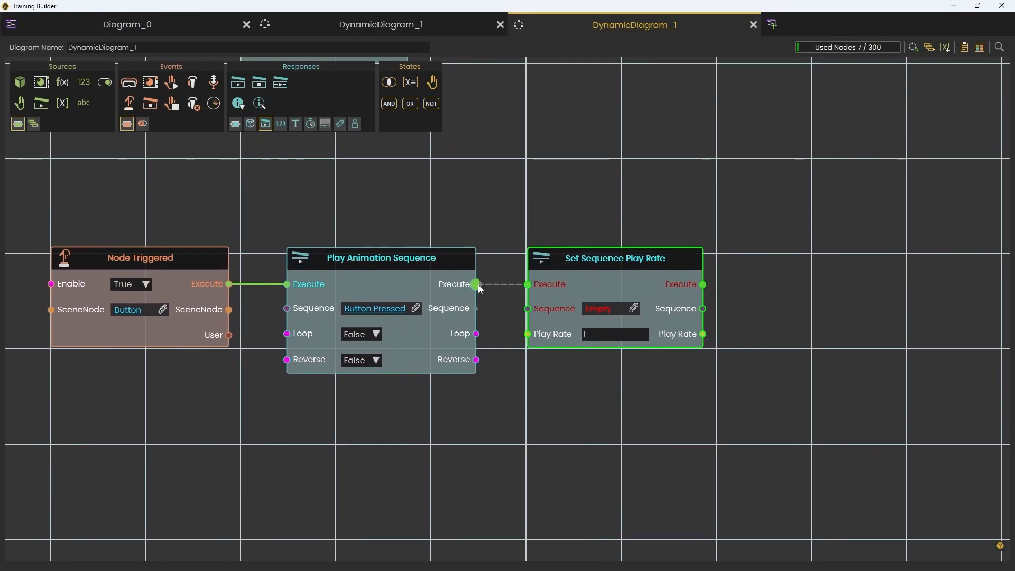
left_click_drag(605, 282, 658, 282)
Step: Duplicate the Set Sequence Play Rate node below the original and execute the copy from the Button Pressed play node
key("ctrl+c")
key("ctrl+v")
left_click_drag(709, 417, 636, 395)
left_click_drag(476, 284, 582, 416)
Step: Restore the Training Builder window and assign Target 2 to the upper Set Sequence Play Rate node and Target 3 to the lower one
left_click(978, 5)
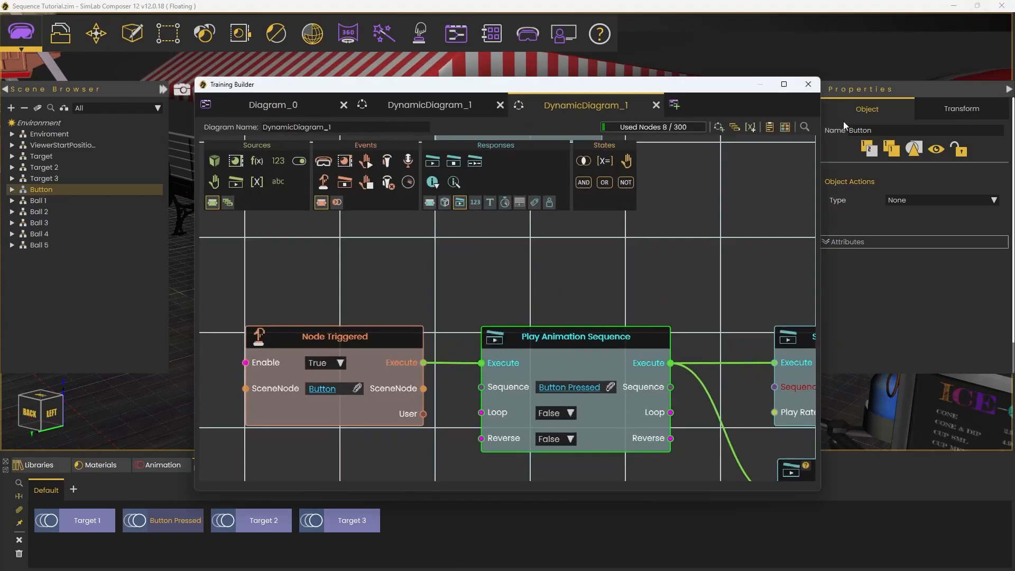
left_click_drag(517, 88, 522, 30)
scroll(585, 238, "down", 3)
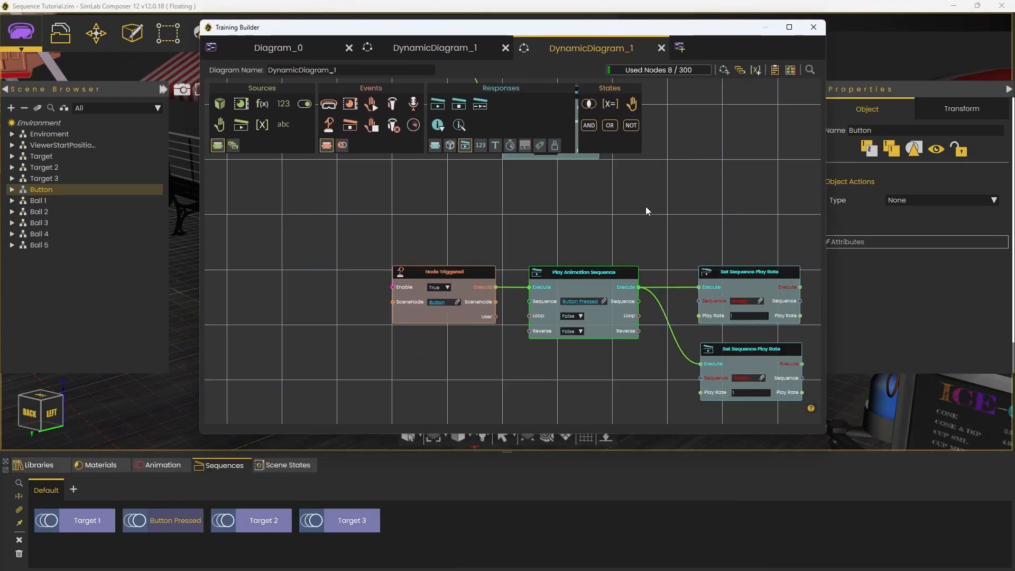
middle_click_drag(766, 272, 548, 251)
scroll(553, 254, "up", 1)
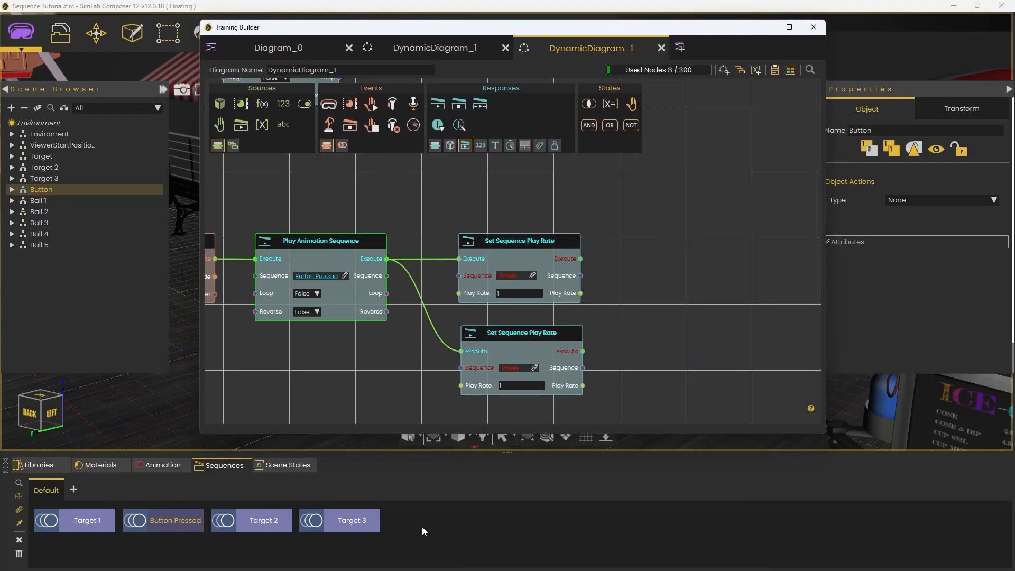
left_click(267, 521)
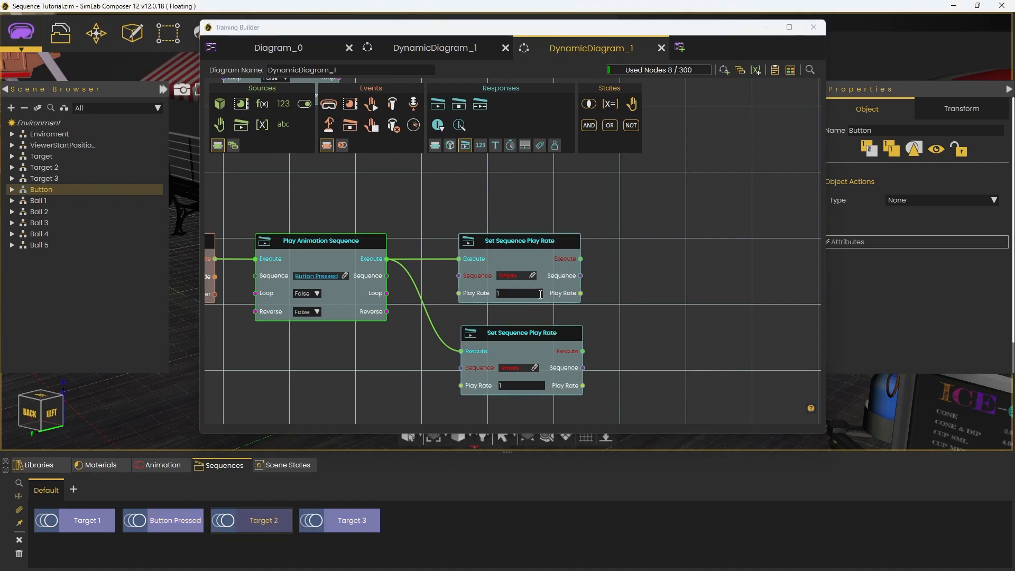
left_click(533, 276)
left_click(359, 526)
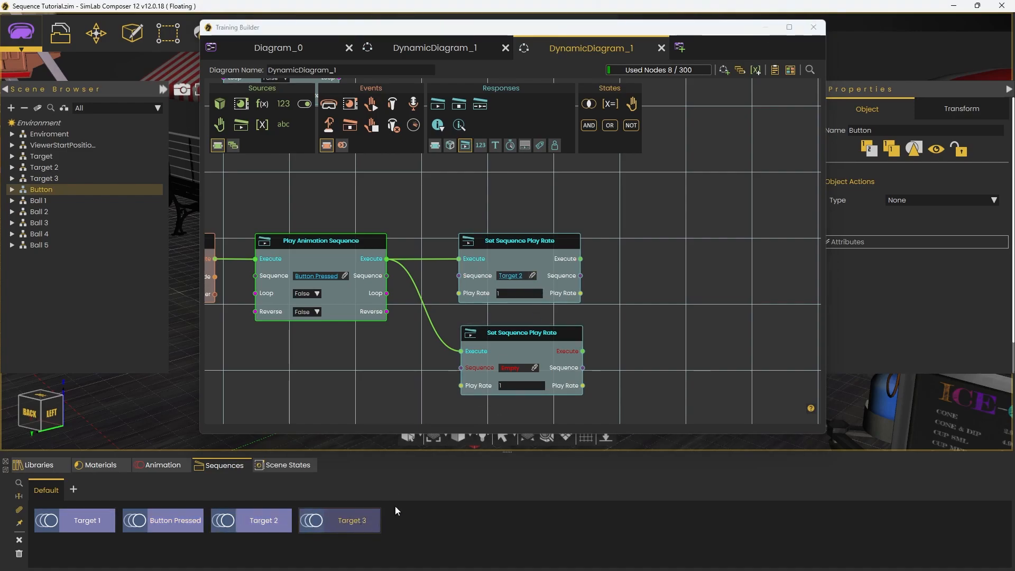
left_click(535, 367)
Step: Set the play rate of both the Target 2 and Target 3 sequences to 2
left_click(519, 293)
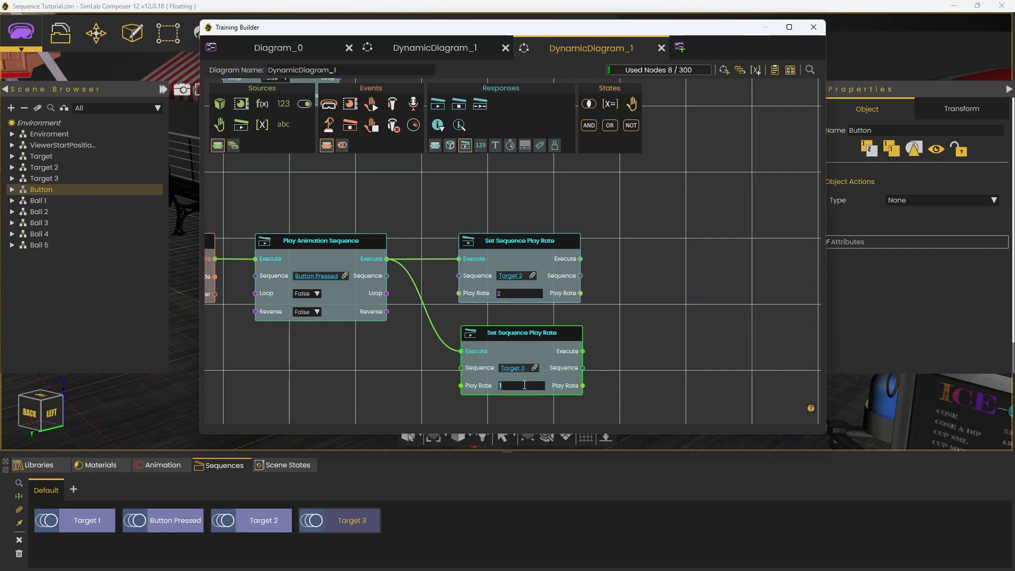
scroll(555, 340, "up", 2)
middle_click_drag(627, 329, 717, 308)
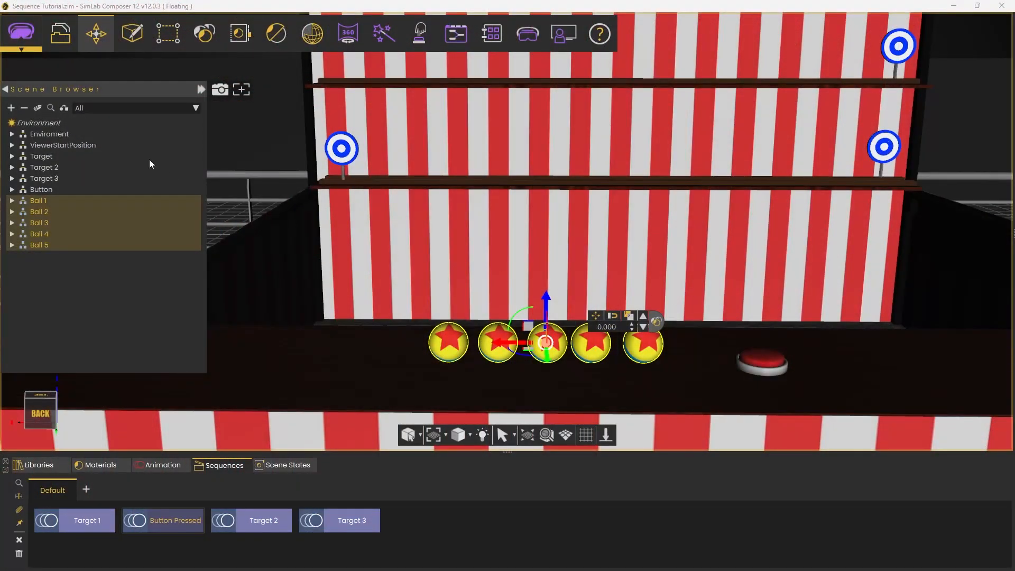
Step: Add an attribute named Ball to Ball 1 through Ball 5 in the Attributes Manager, then select a ball in the scene
left_click(37, 109)
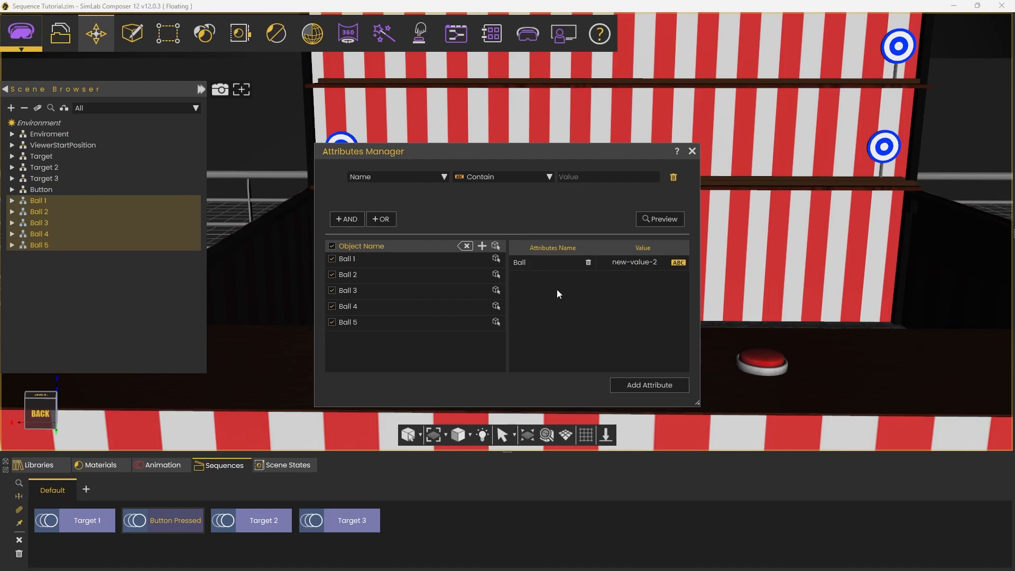
left_click(691, 151)
left_click(340, 294)
left_click(642, 342)
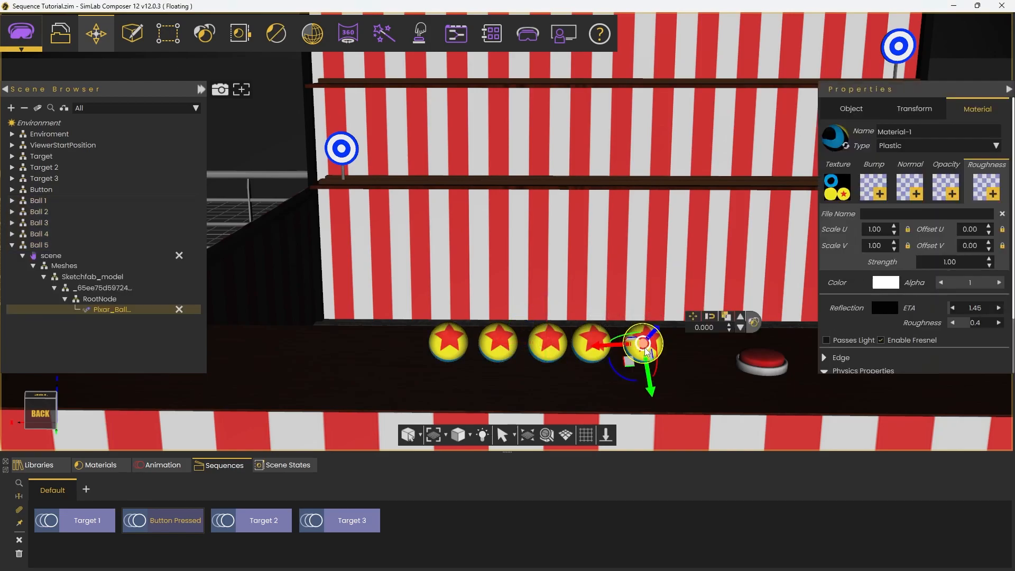
left_click(200, 89)
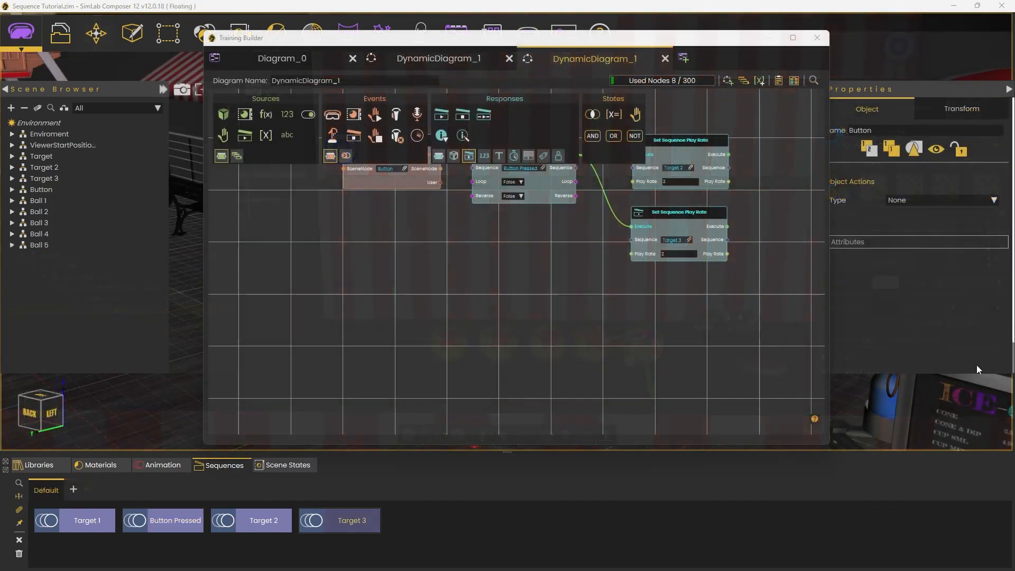
Step: Add a scene node query source to the empty area below the Node Triggered logic
left_click(236, 156)
left_click(223, 114)
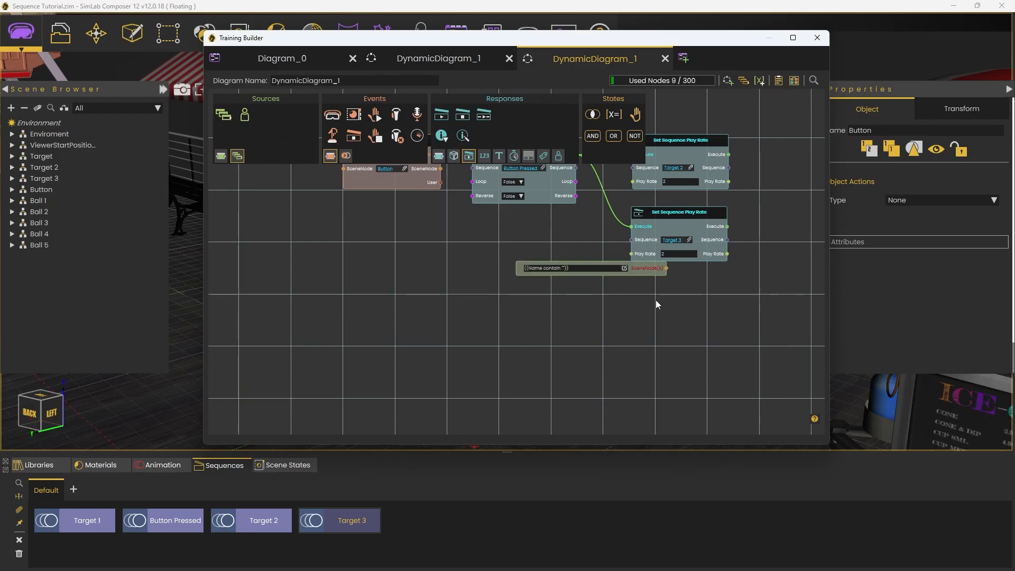
left_click_drag(649, 269, 474, 339)
Step: Edit the scene node query to match objects whose Attribute Name contains "ball"
left_click(450, 338)
left_click(425, 214)
left_click(426, 231)
left_click(595, 212)
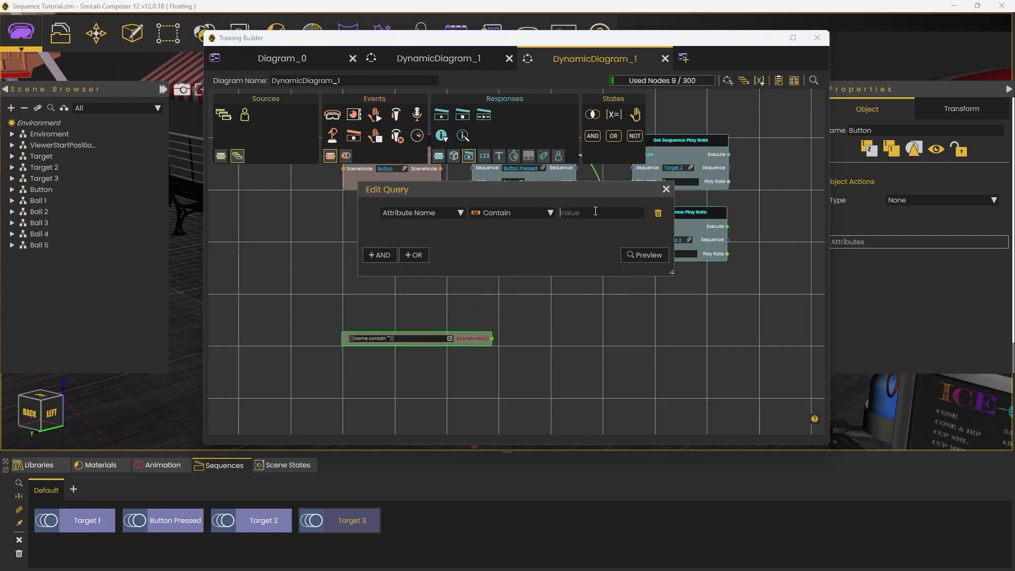
type("ball")
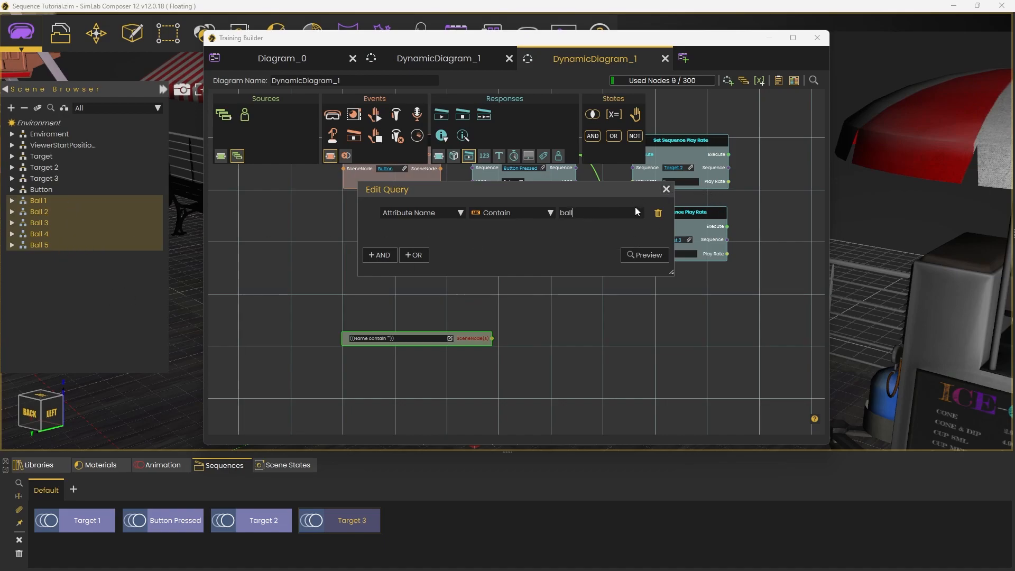
left_click(665, 189)
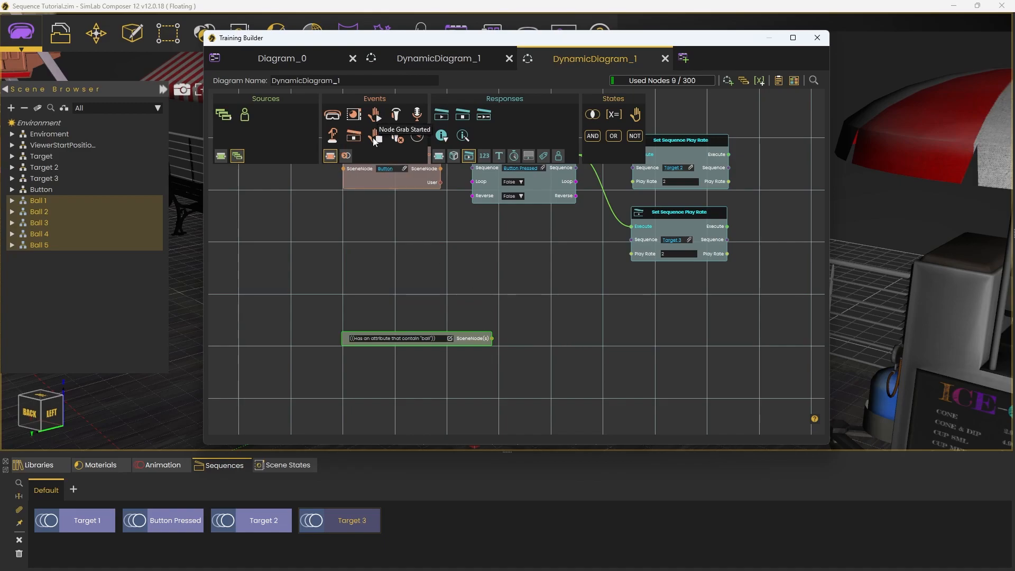
Step: Add a Node Enter Node event beside the query, with the ball query as SceneNode B and Target as SceneNode A
left_click(346, 156)
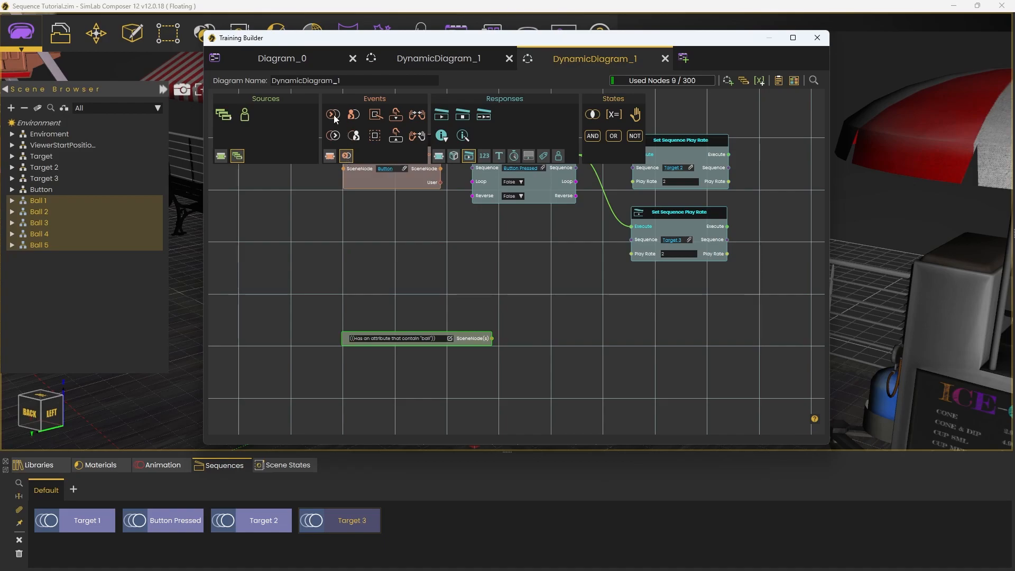
left_click_drag(334, 115, 573, 312)
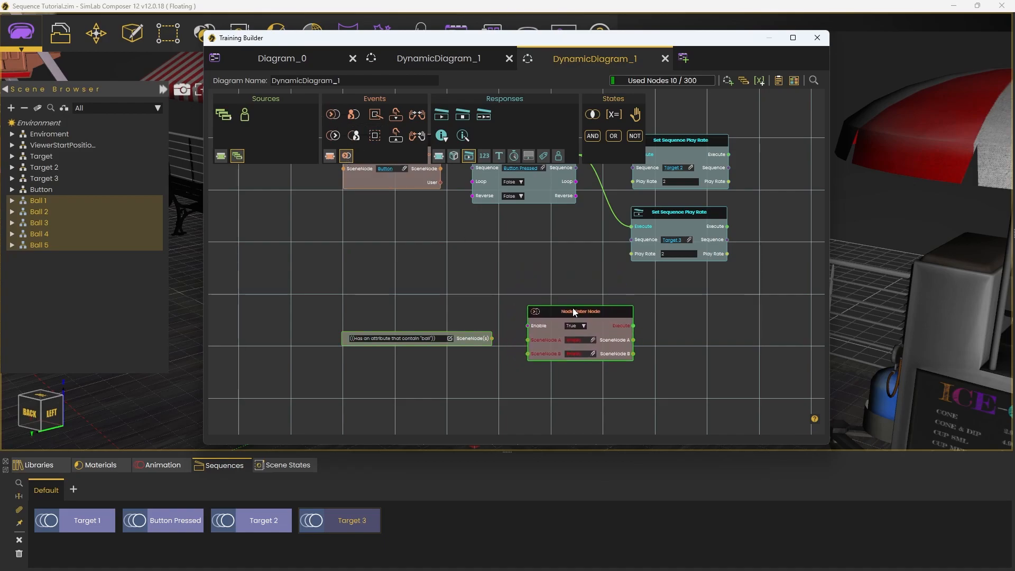
left_click_drag(492, 338, 529, 354)
left_click_drag(565, 315, 565, 300)
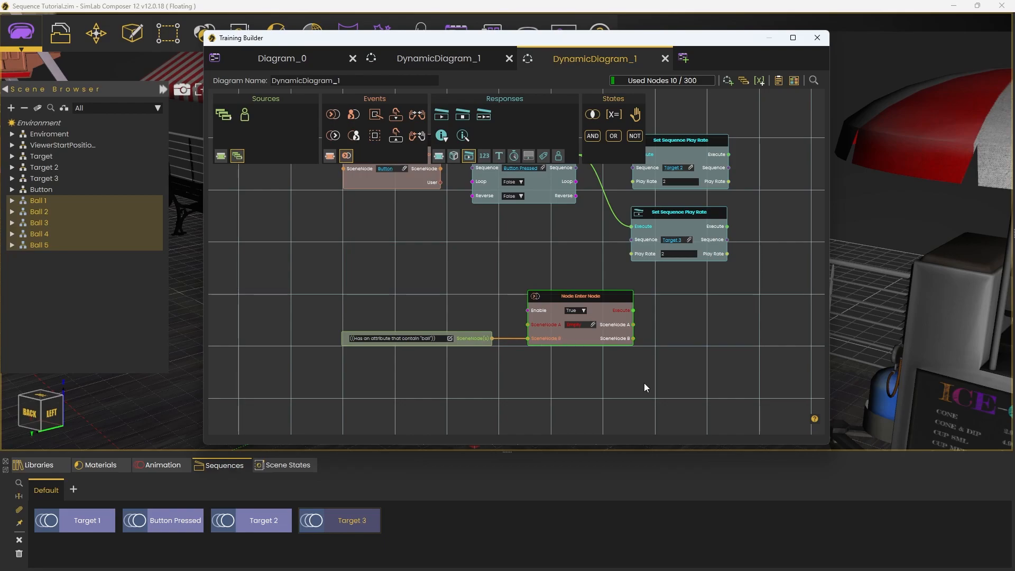
left_click(41, 156)
left_click(593, 324)
Step: Add a Pause Animation Sequence node executed by Node Enter Node and assign the Target 1 sequence to it
left_click_drag(729, 357, 624, 349)
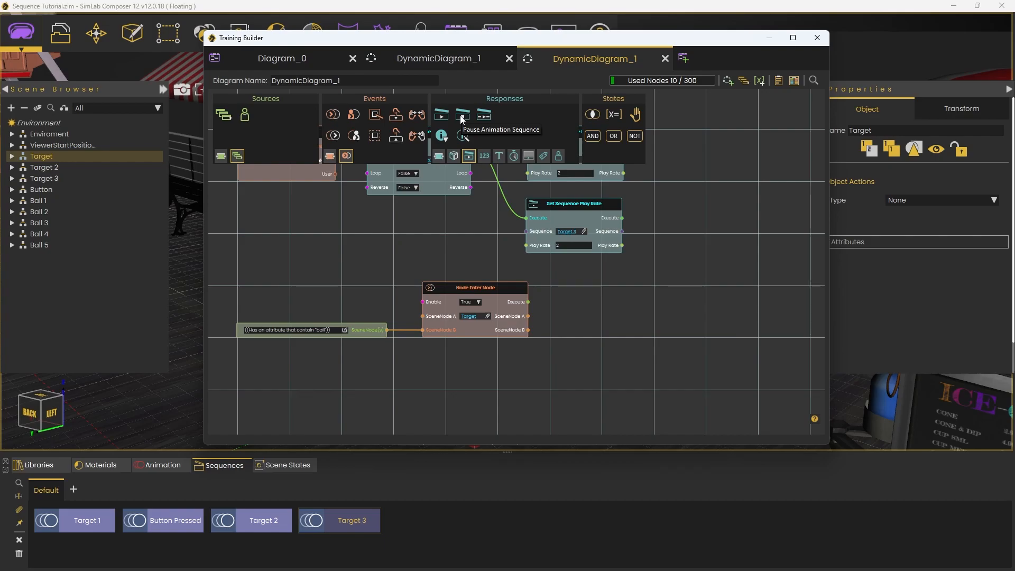
left_click_drag(462, 119, 528, 301)
left_click_drag(626, 294, 616, 293)
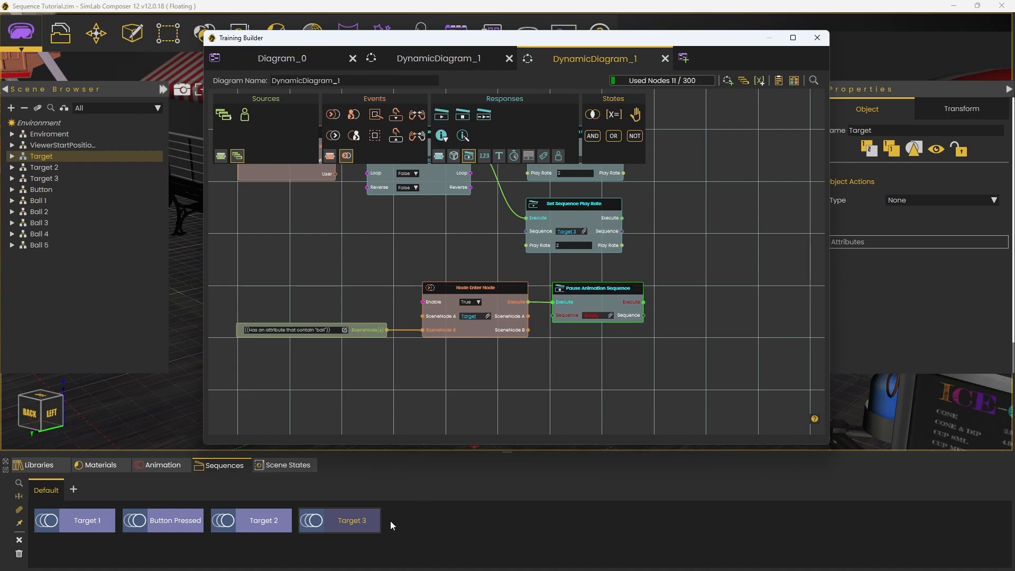
left_click_drag(90, 520, 626, 328)
scroll(529, 347, "up", 3)
mouse_move(503, 377)
middle_mouse_down()
mouse_move(691, 373)
mouse_move(498, 370)
middle_mouse_up()
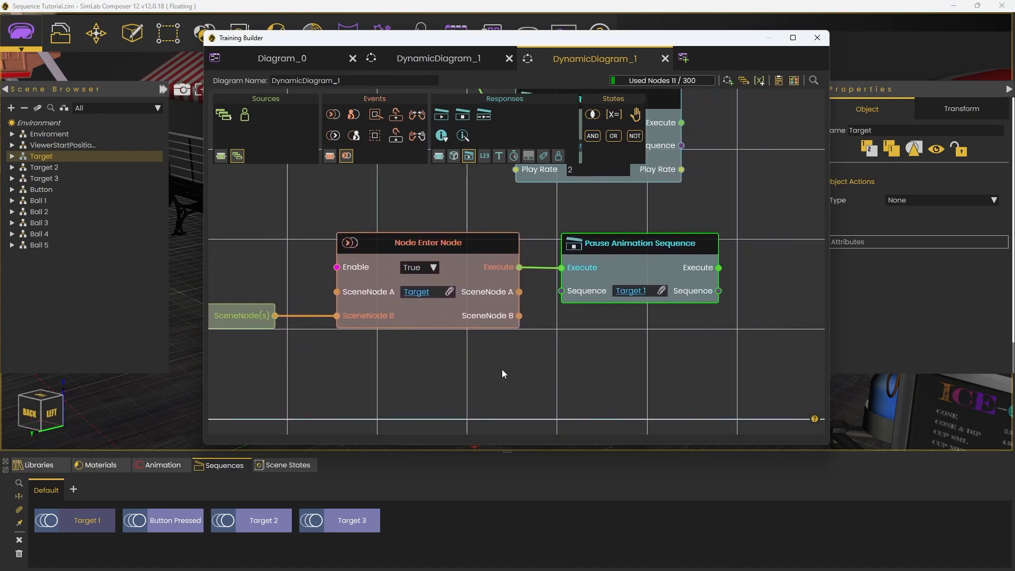
scroll(499, 370, "down", 1)
middle_click_drag(643, 359, 606, 363)
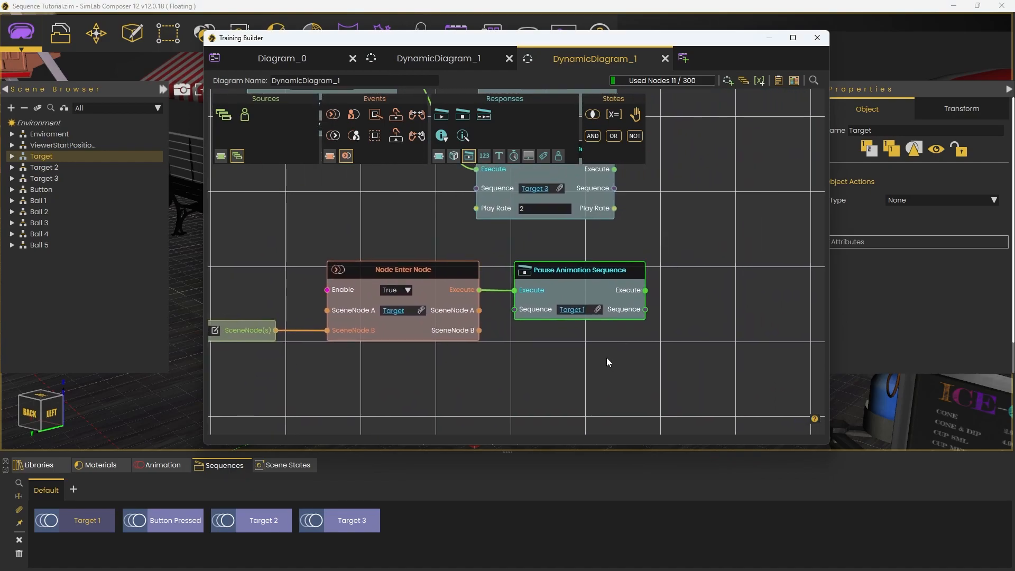